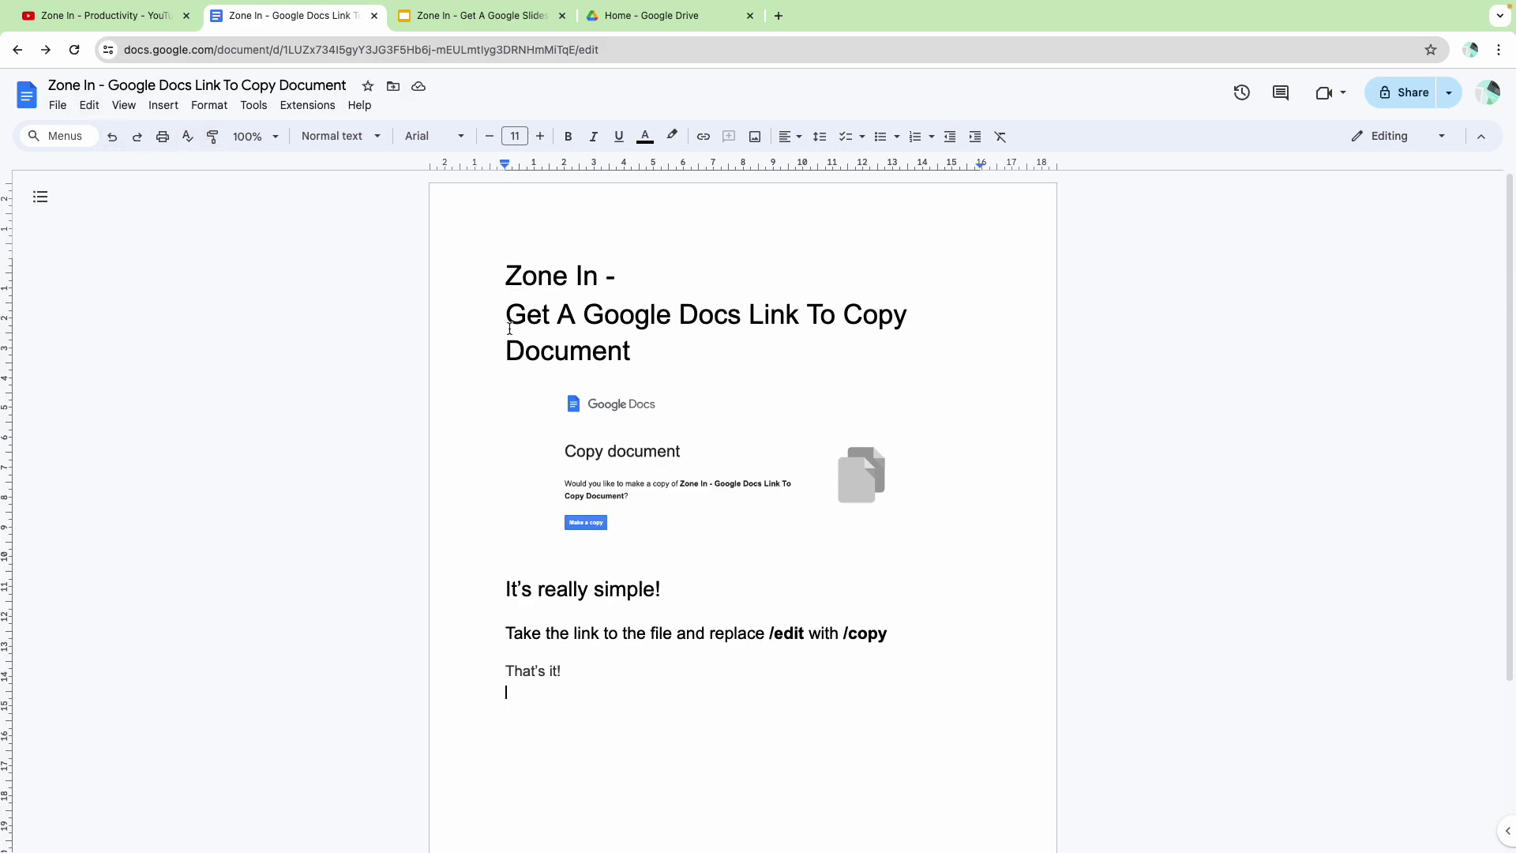
- Open and dismiss the File menu, then put the cursor on the empty line after 'That's it!'
{"action": "left_click", "coordinate": [58, 111]}
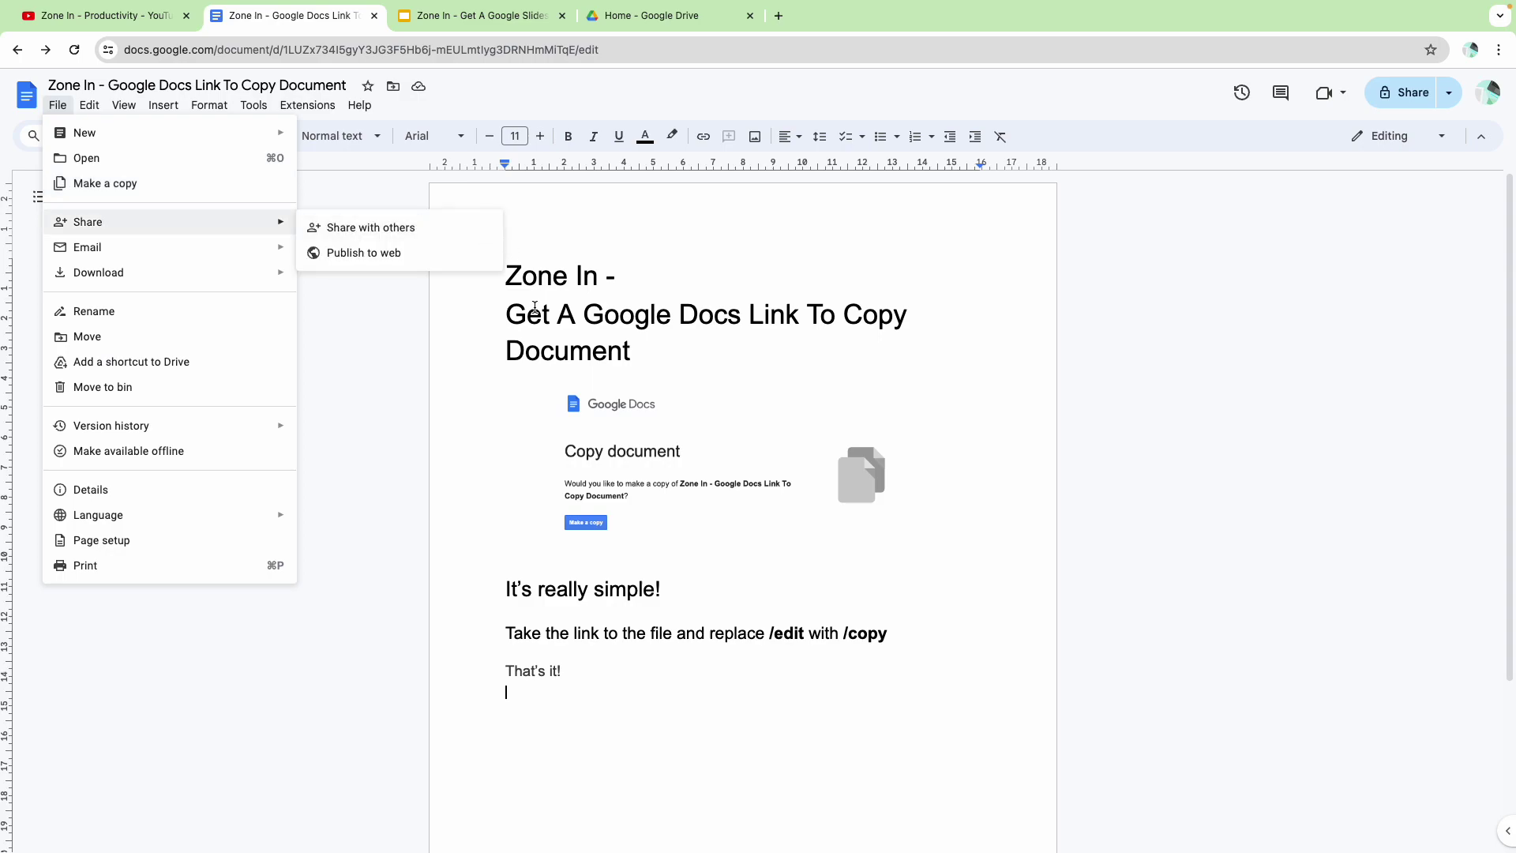
{"action": "left_click", "coordinate": [606, 695]}
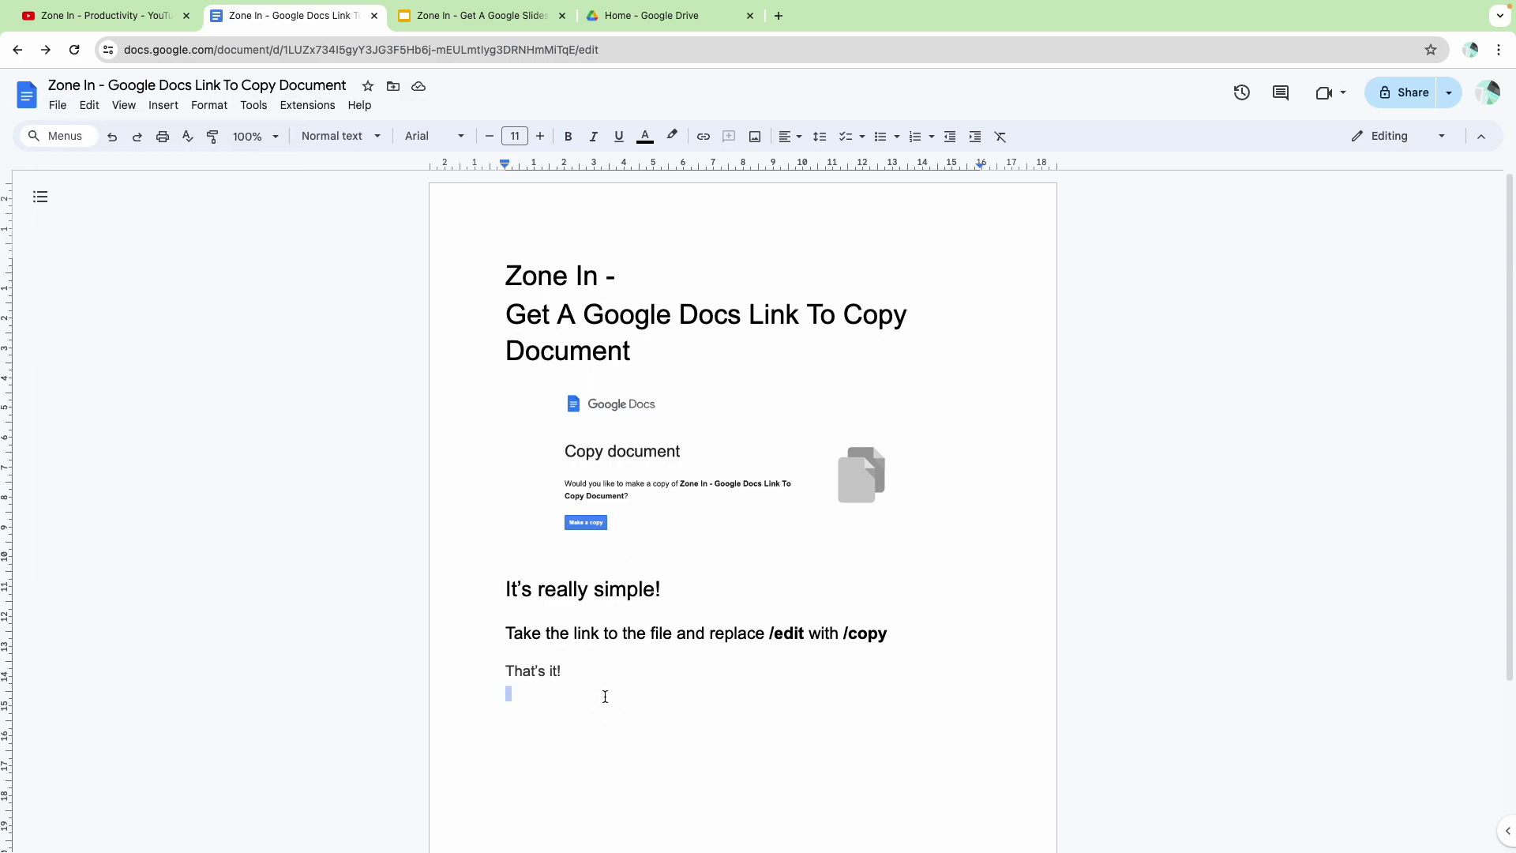
{"action": "left_click", "coordinate": [606, 696]}
- Select the /edit text in the replace instruction, then move the cursor below 'That's it!'
{"action": "left_click_drag", "start_coordinate": [765, 633], "coordinate": [805, 632]}
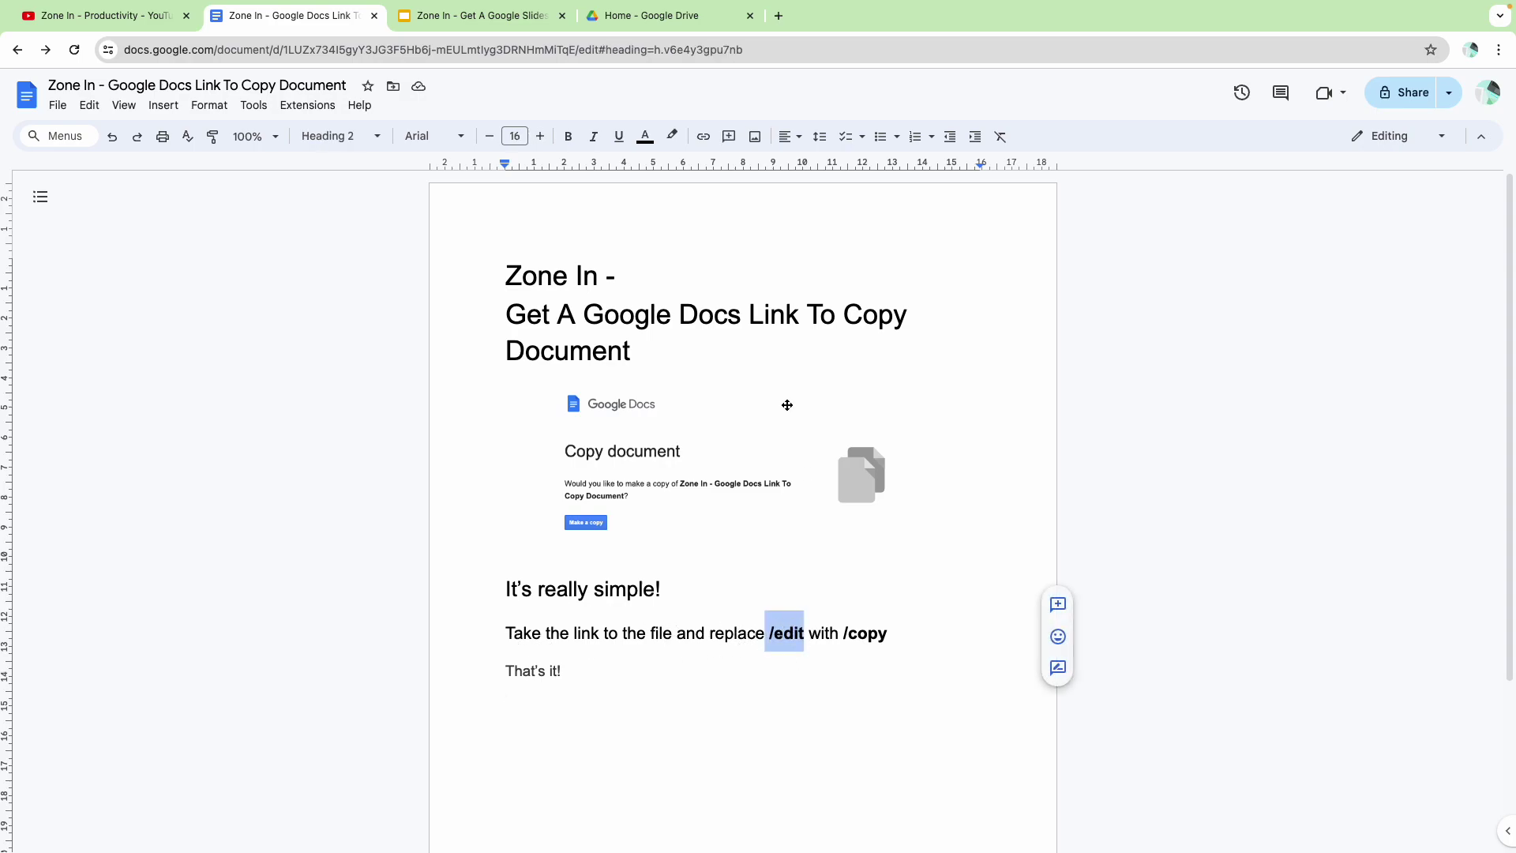
{"action": "left_click", "coordinate": [705, 684]}
{"action": "left_click", "coordinate": [636, 718]}
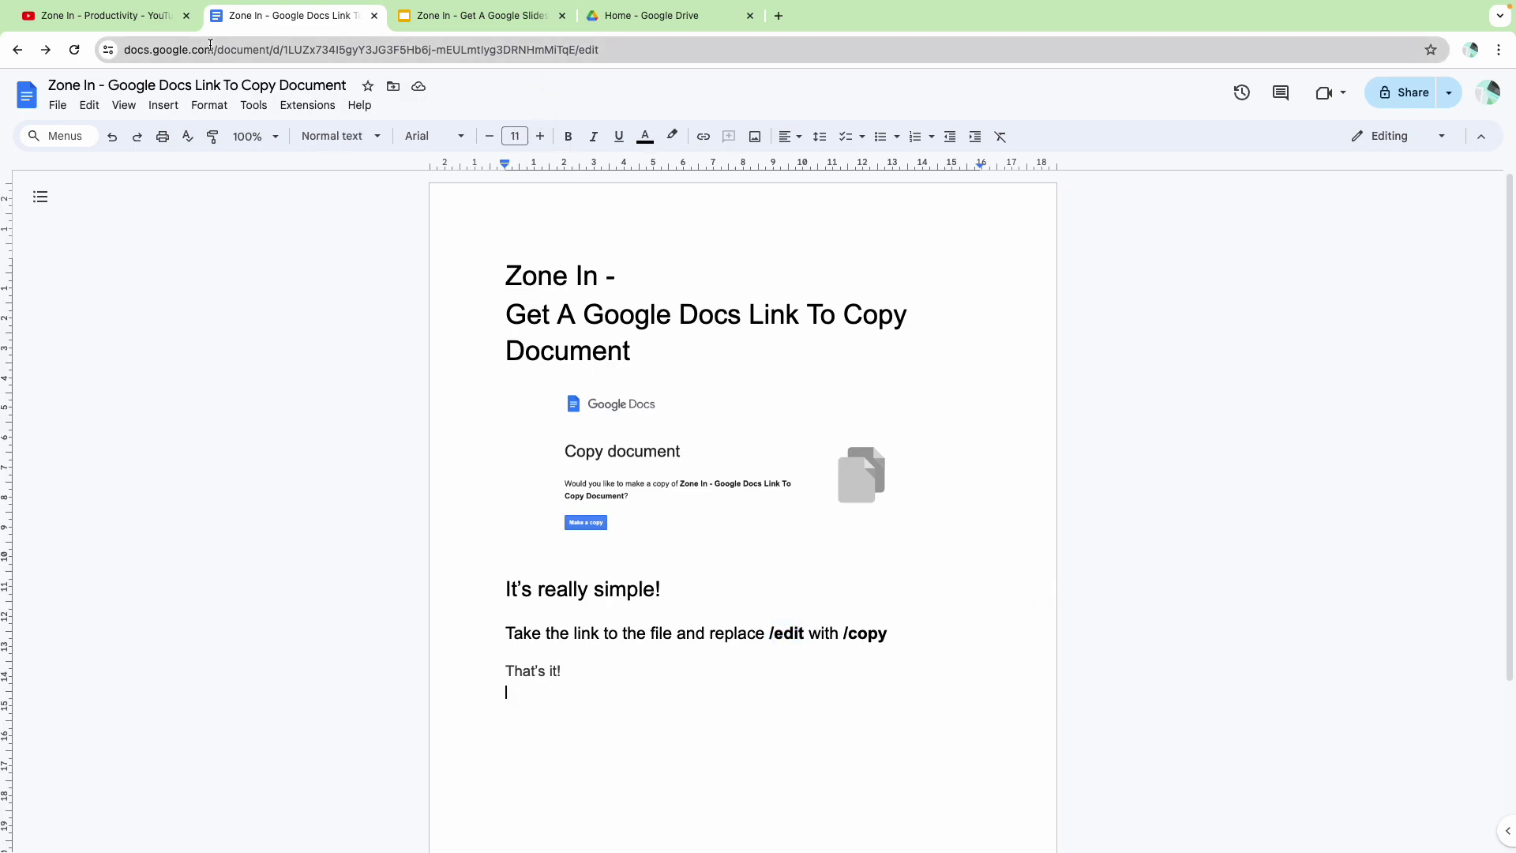
- Load the doc's URL with /edit changed to /copy and make a copy of the document
{"action": "left_click", "coordinate": [547, 46]}
{"action": "left_click", "coordinate": [616, 50]}
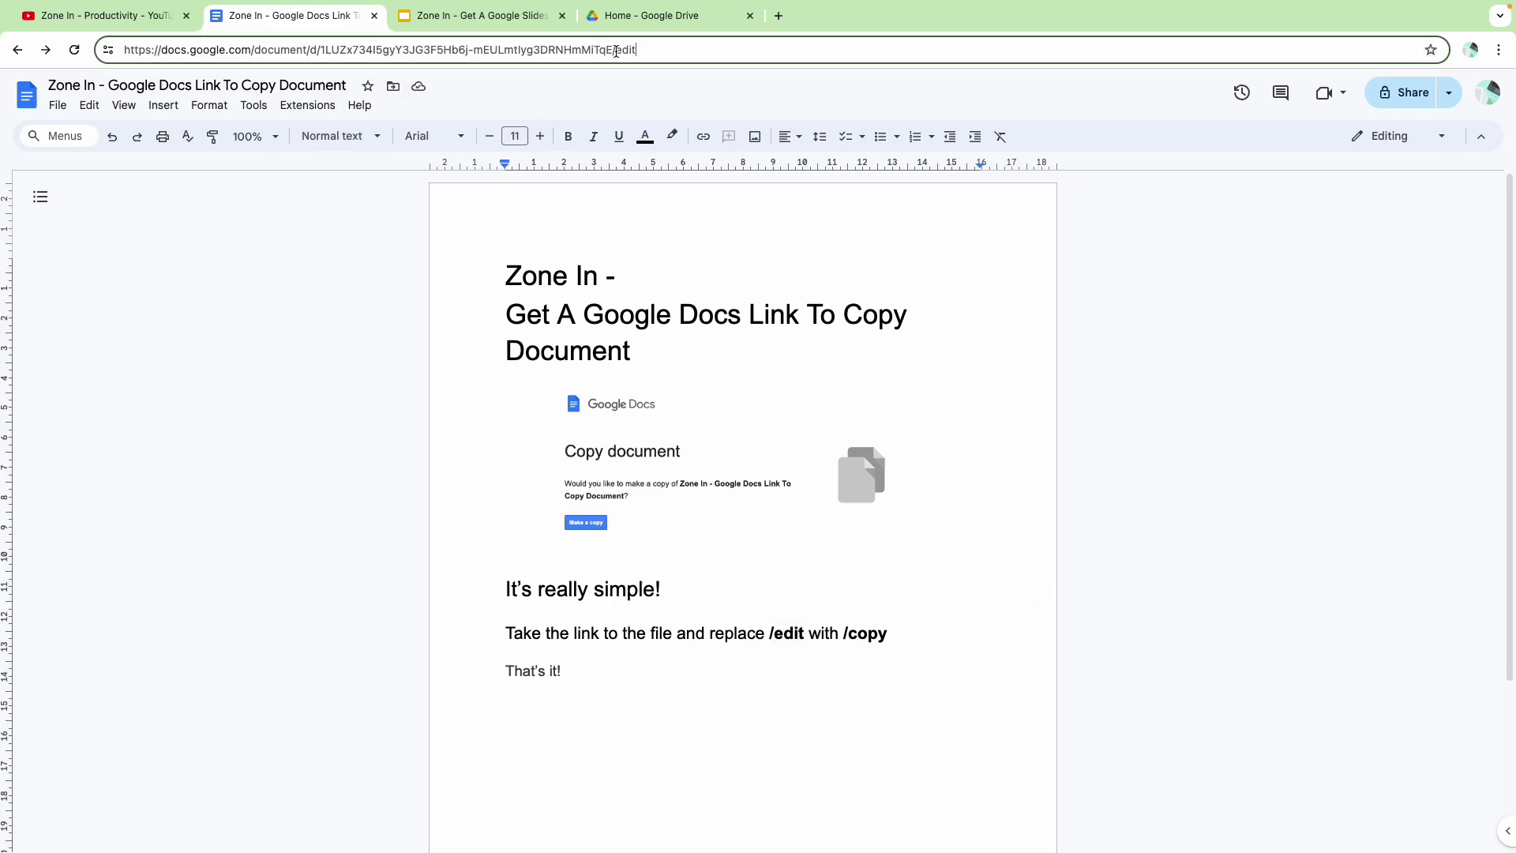
{"action": "left_click_drag", "start_coordinate": [615, 50], "coordinate": [678, 50]}
{"action": "type", "text": "copy"}
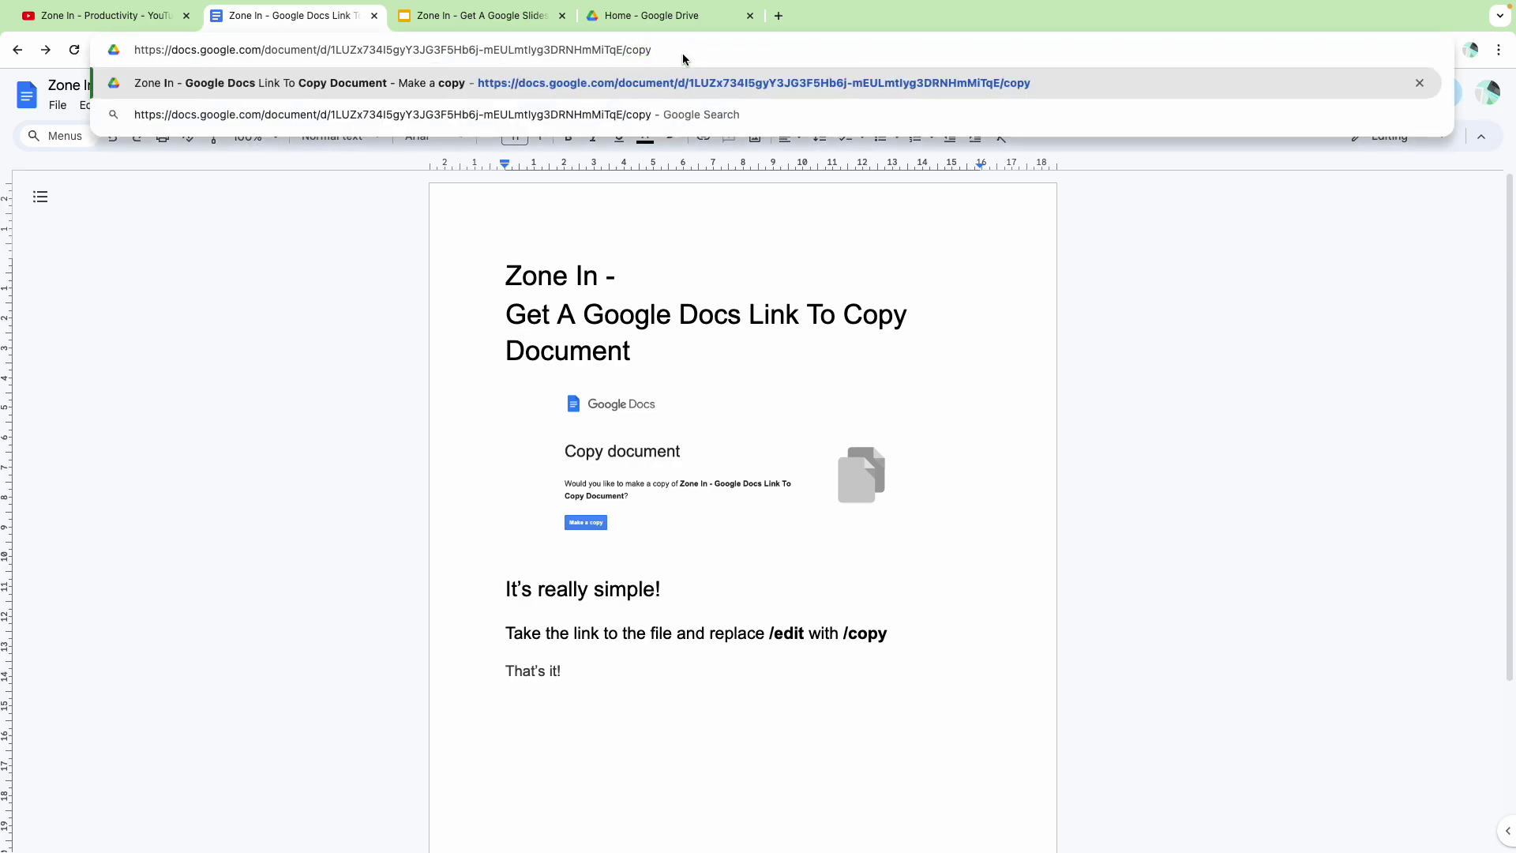
{"action": "key", "text": "ctrl+a"}
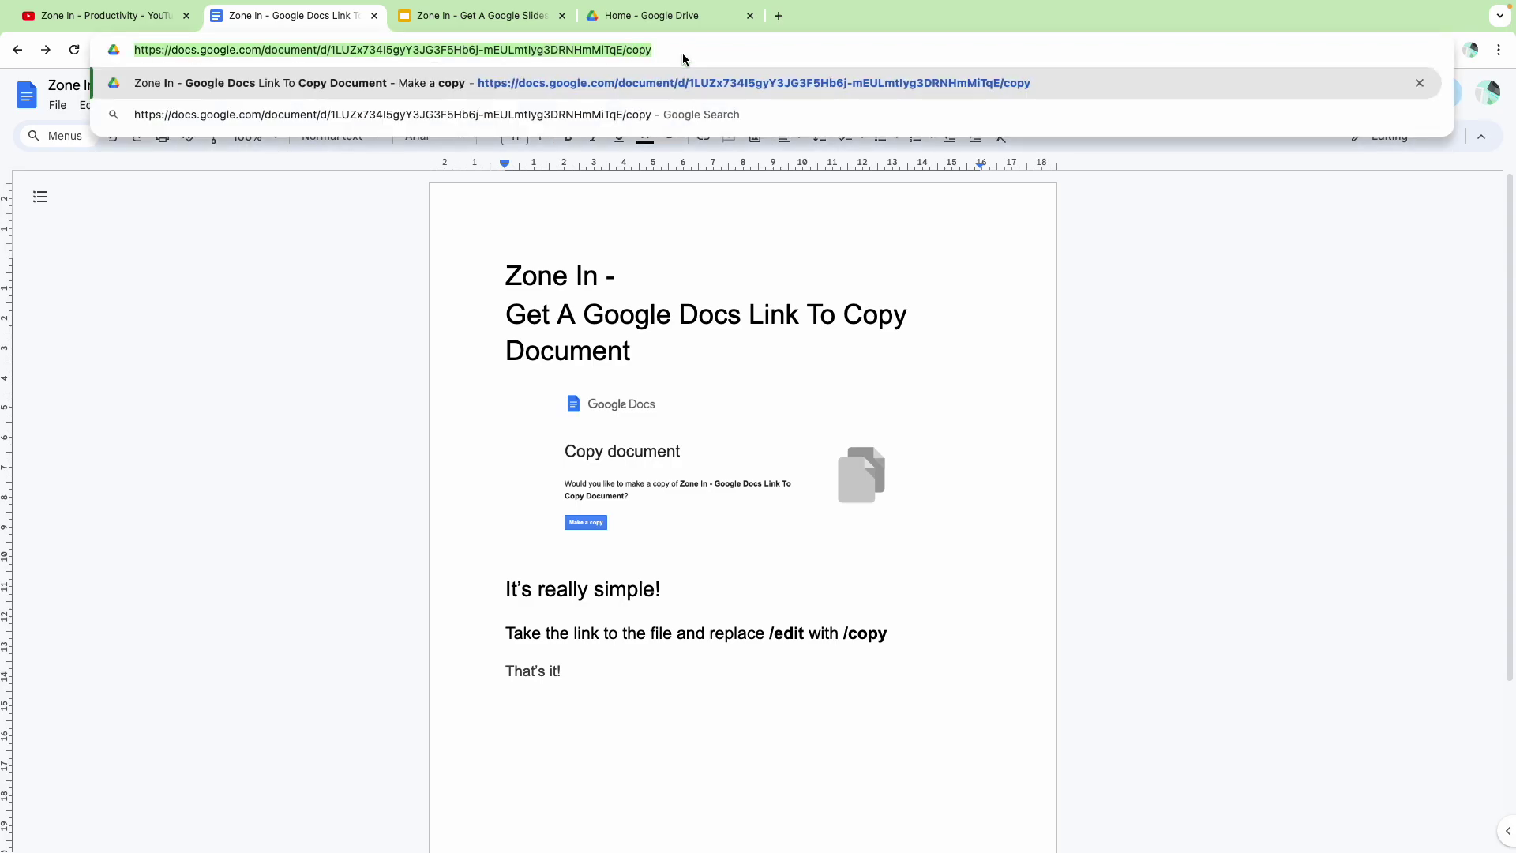
{"action": "left_click", "coordinate": [683, 55]}
{"action": "key", "text": "Return"}
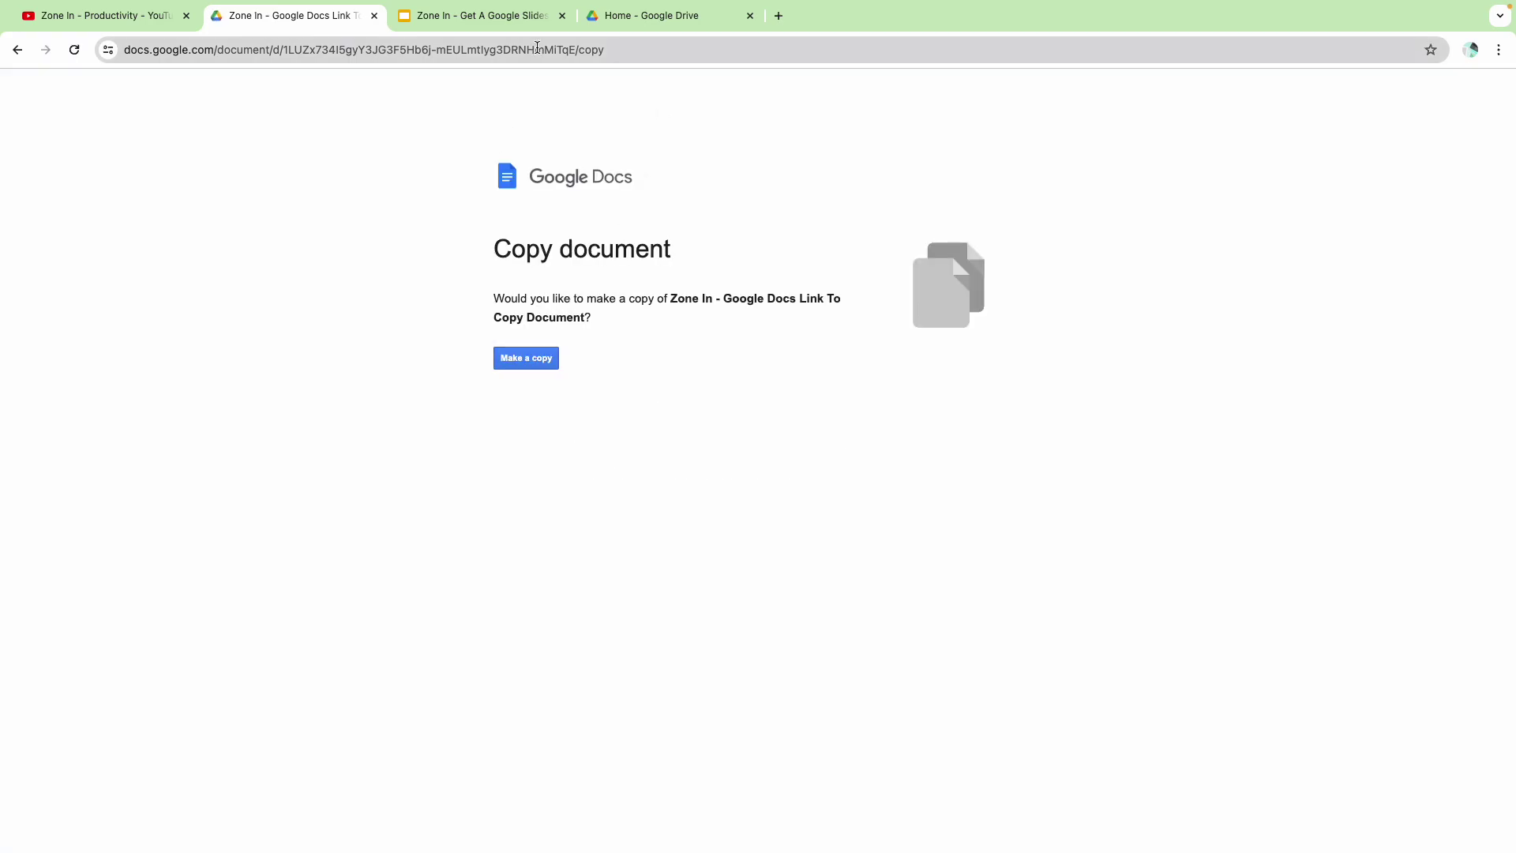
{"action": "left_click", "coordinate": [518, 368]}
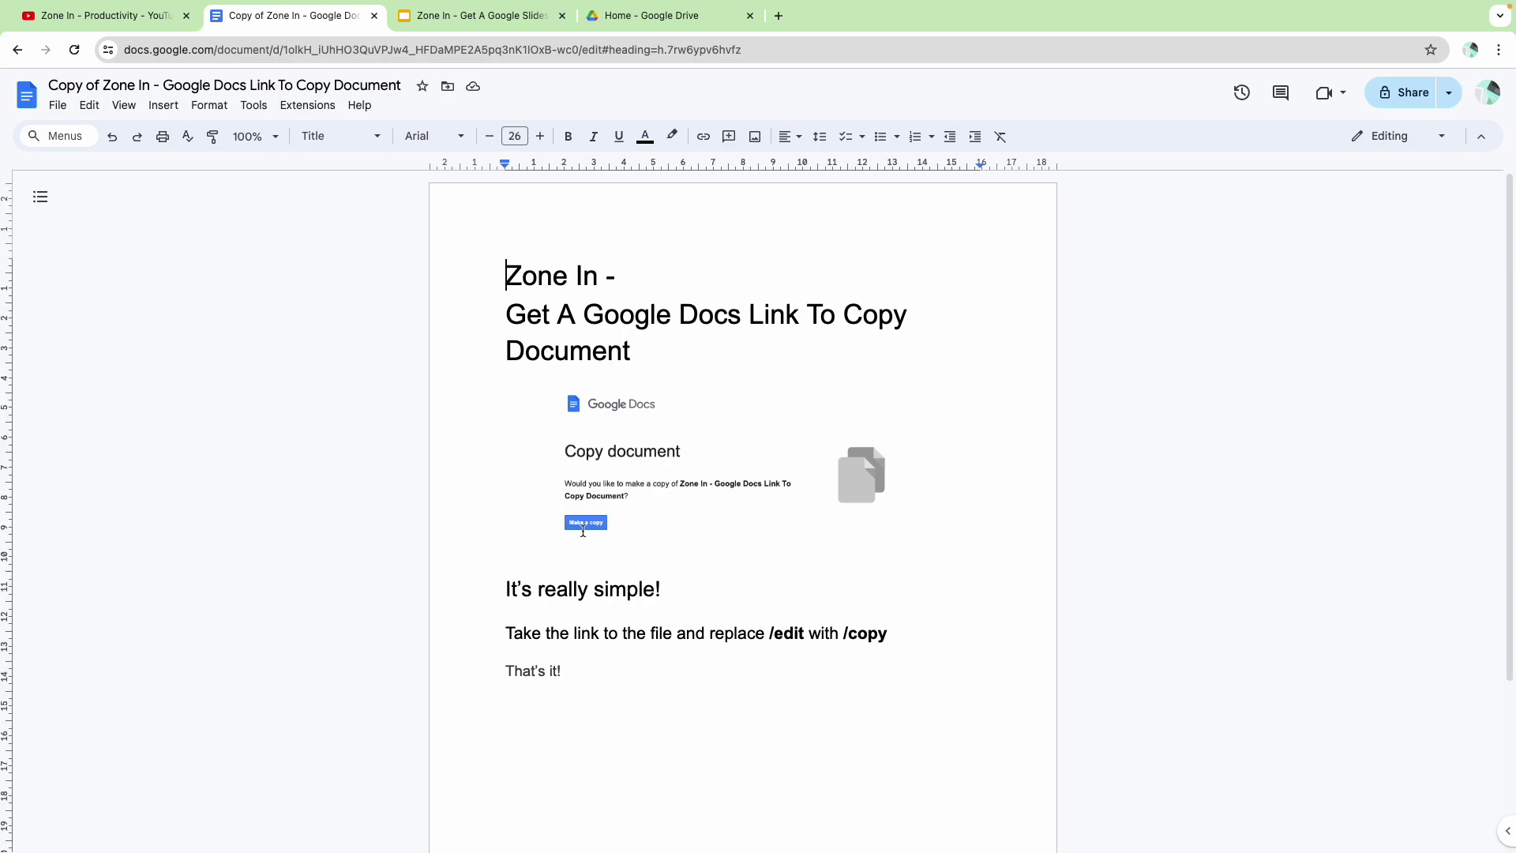
- Add '[TEMPLATE - MAKE A COPY]' after the copy's title, then delete it again
{"action": "left_click", "coordinate": [68, 105]}
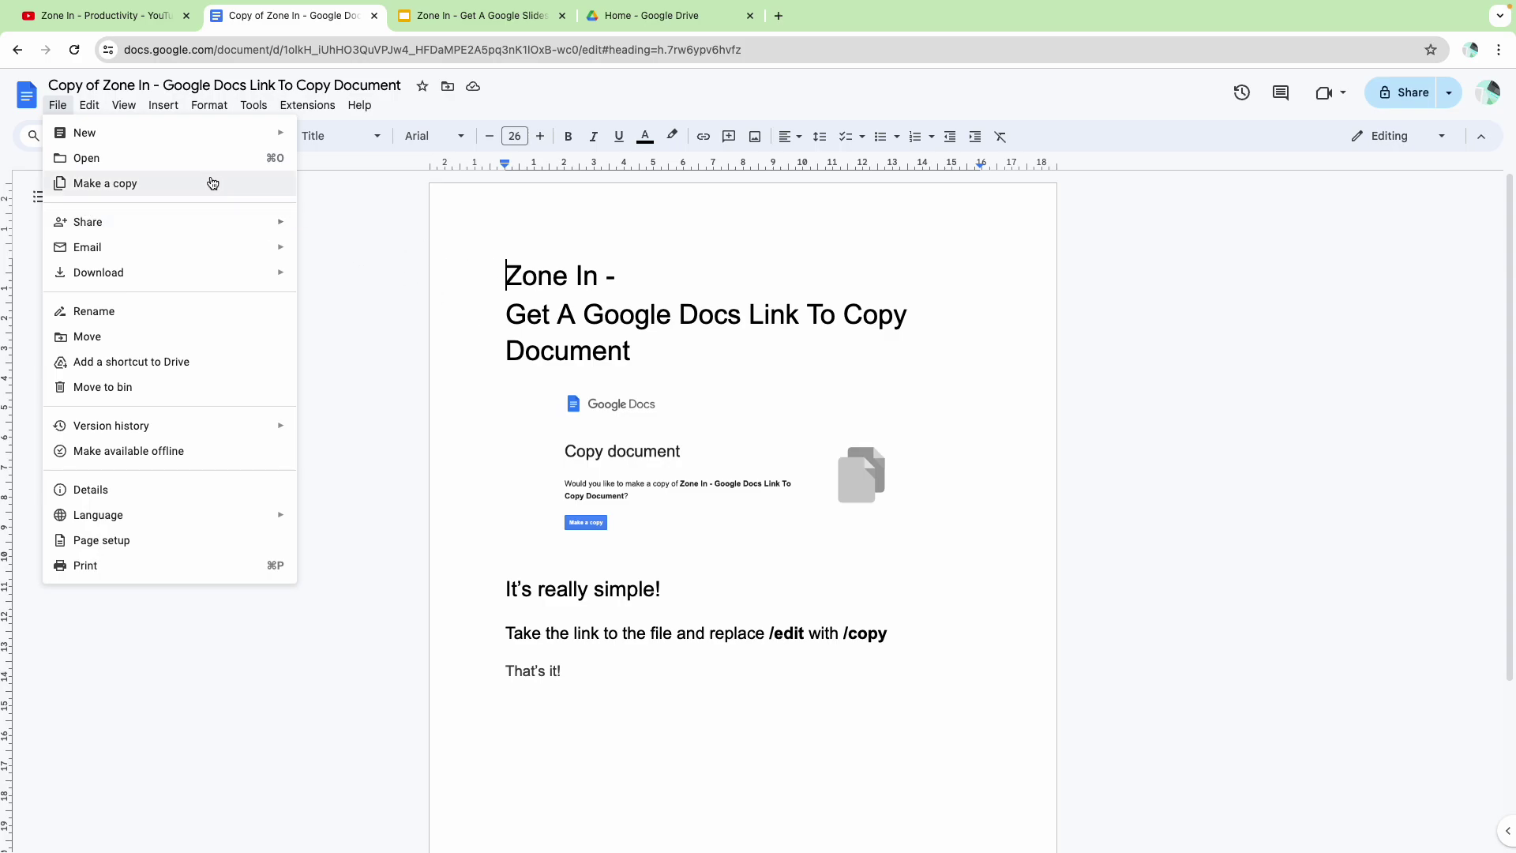
{"action": "left_click", "coordinate": [552, 269]}
{"action": "left_click", "coordinate": [667, 349]}
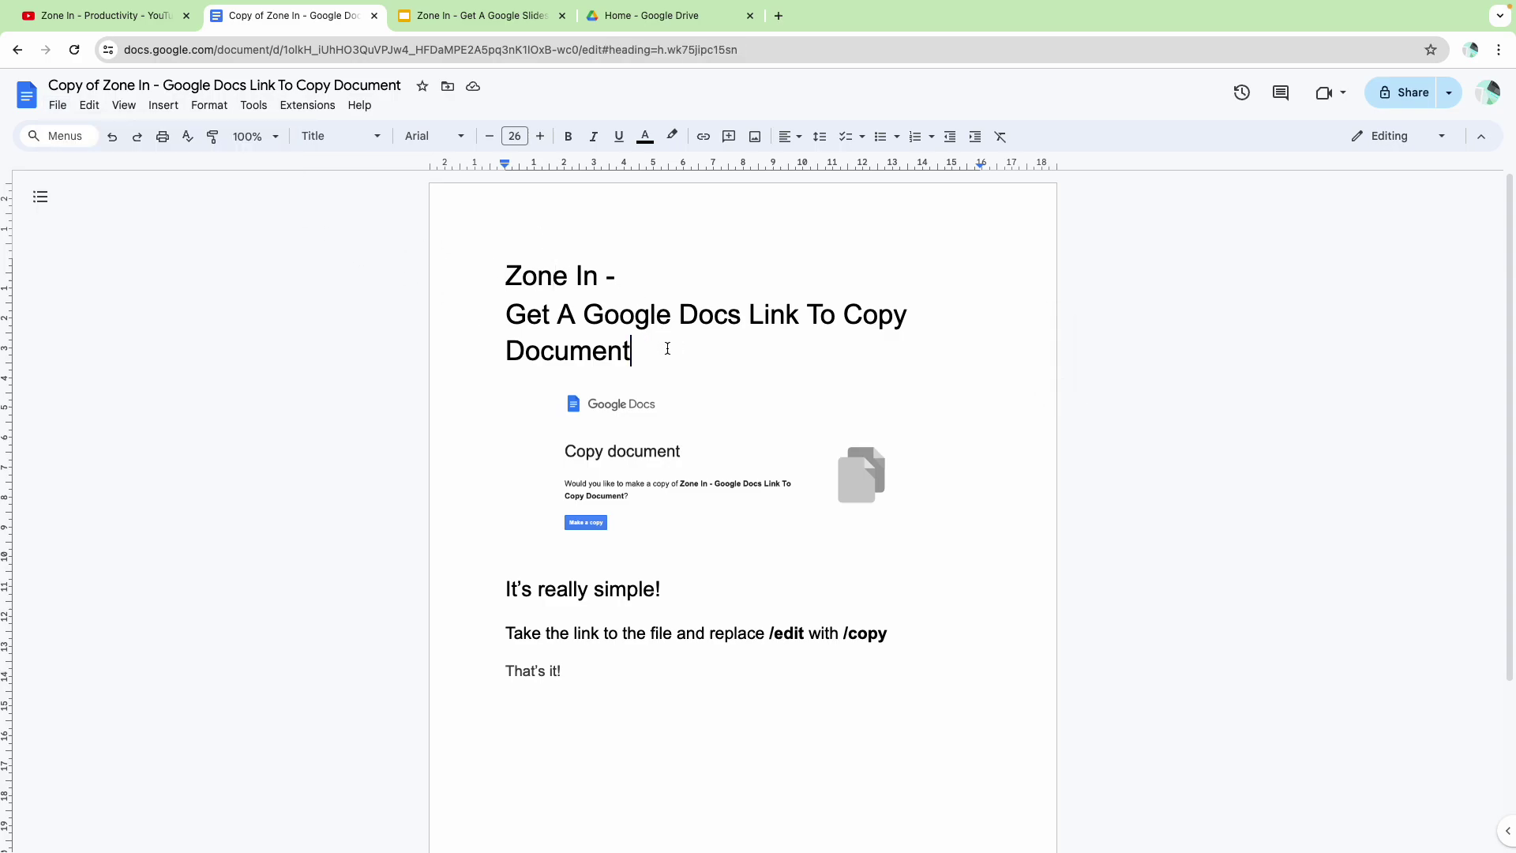
{"action": "type", "text": "[TEMPLATE"}
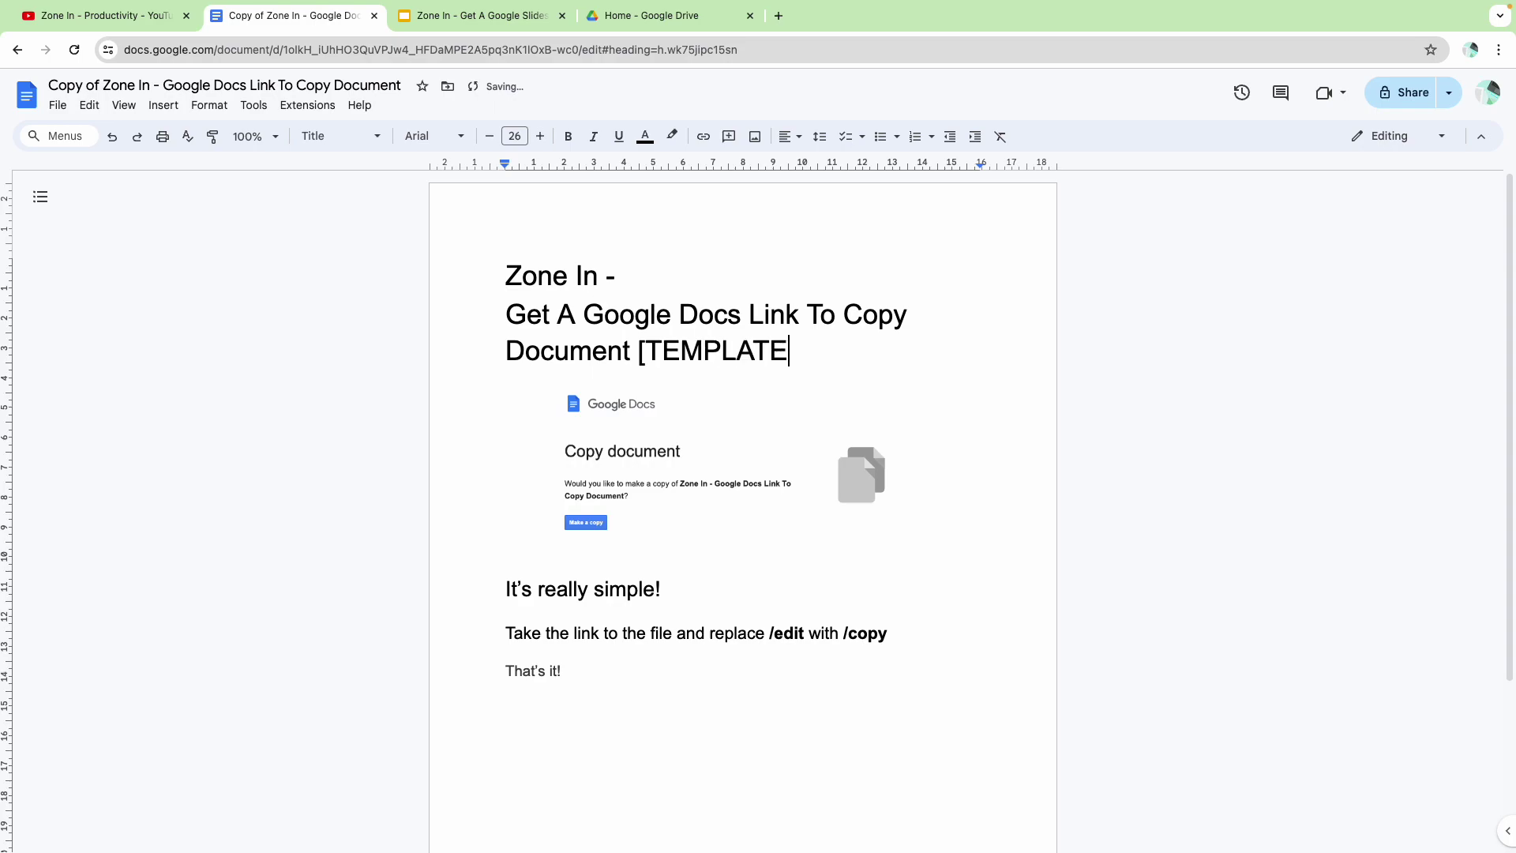
{"action": "type", "text": " - MAKE A CA"}
{"action": "key", "text": "BackSpace"}
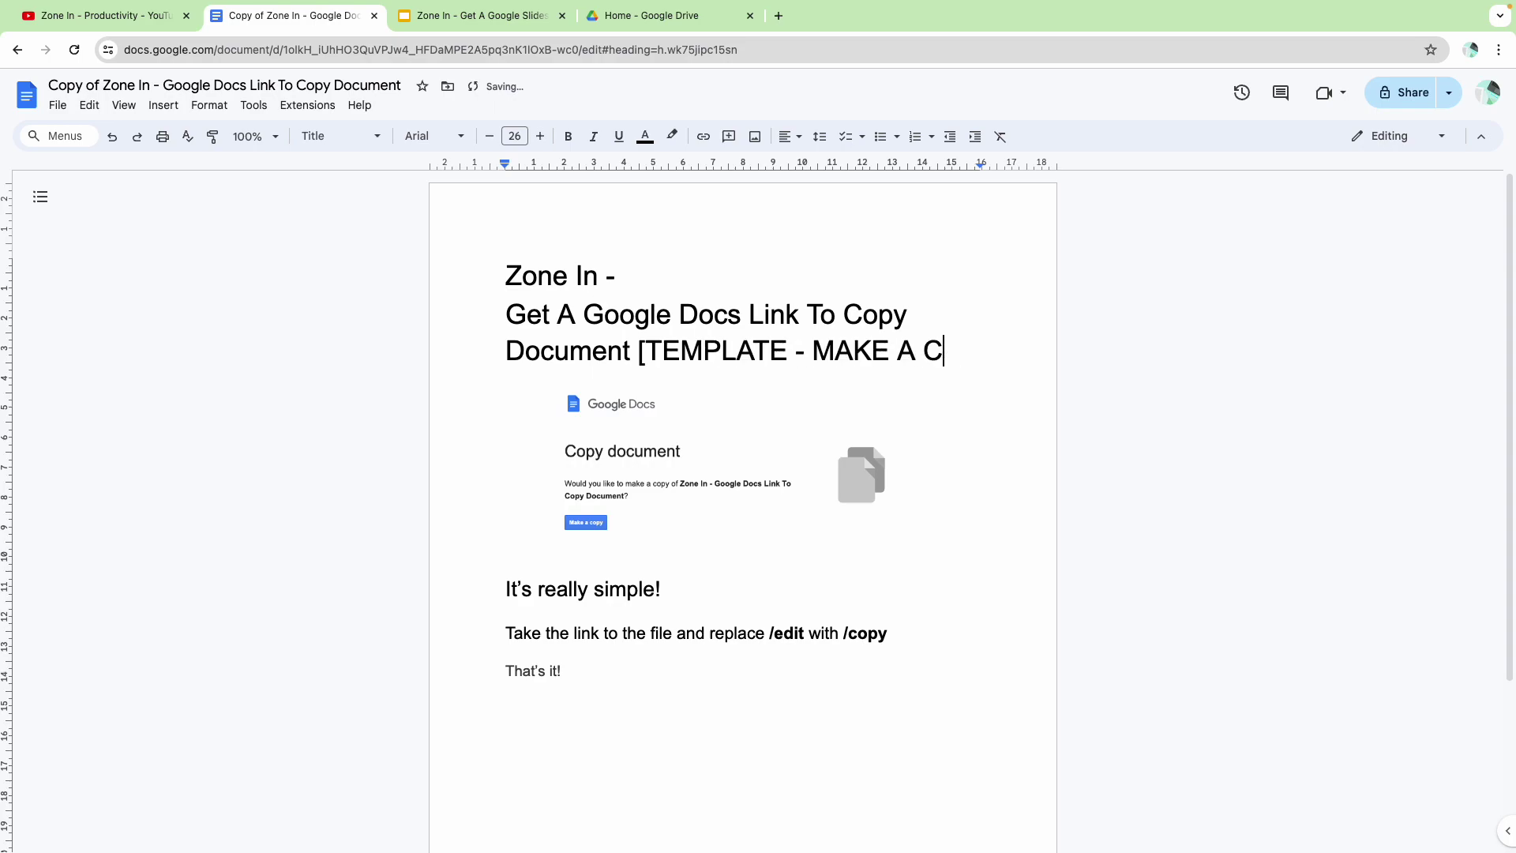
{"action": "type", "text": "OPY"}
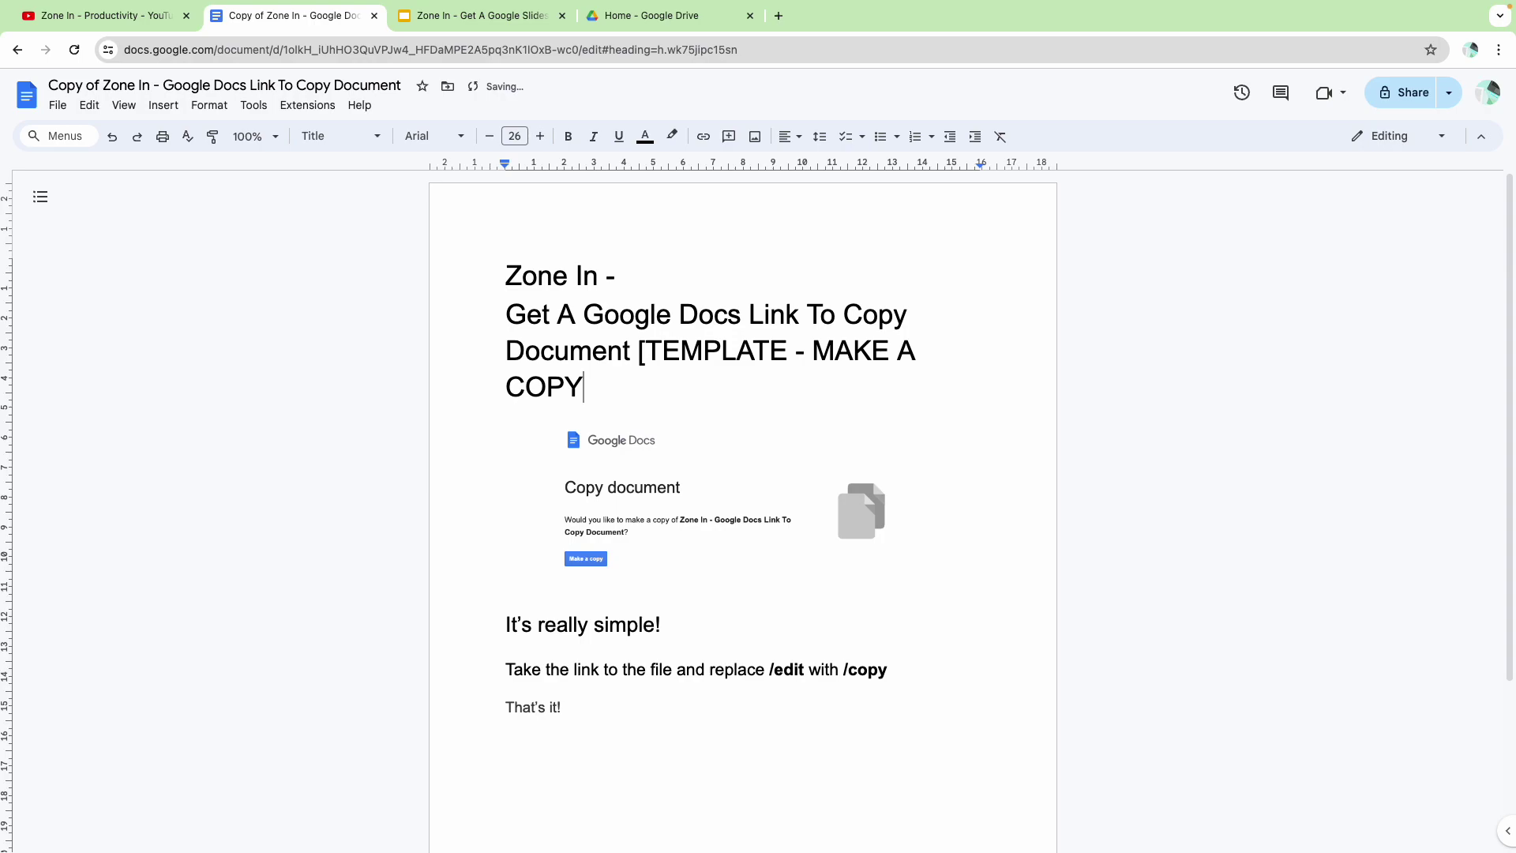
{"action": "type", "text": "]"}
{"action": "left_click", "coordinate": [643, 357]}
{"action": "key", "text": "shift+Down"}
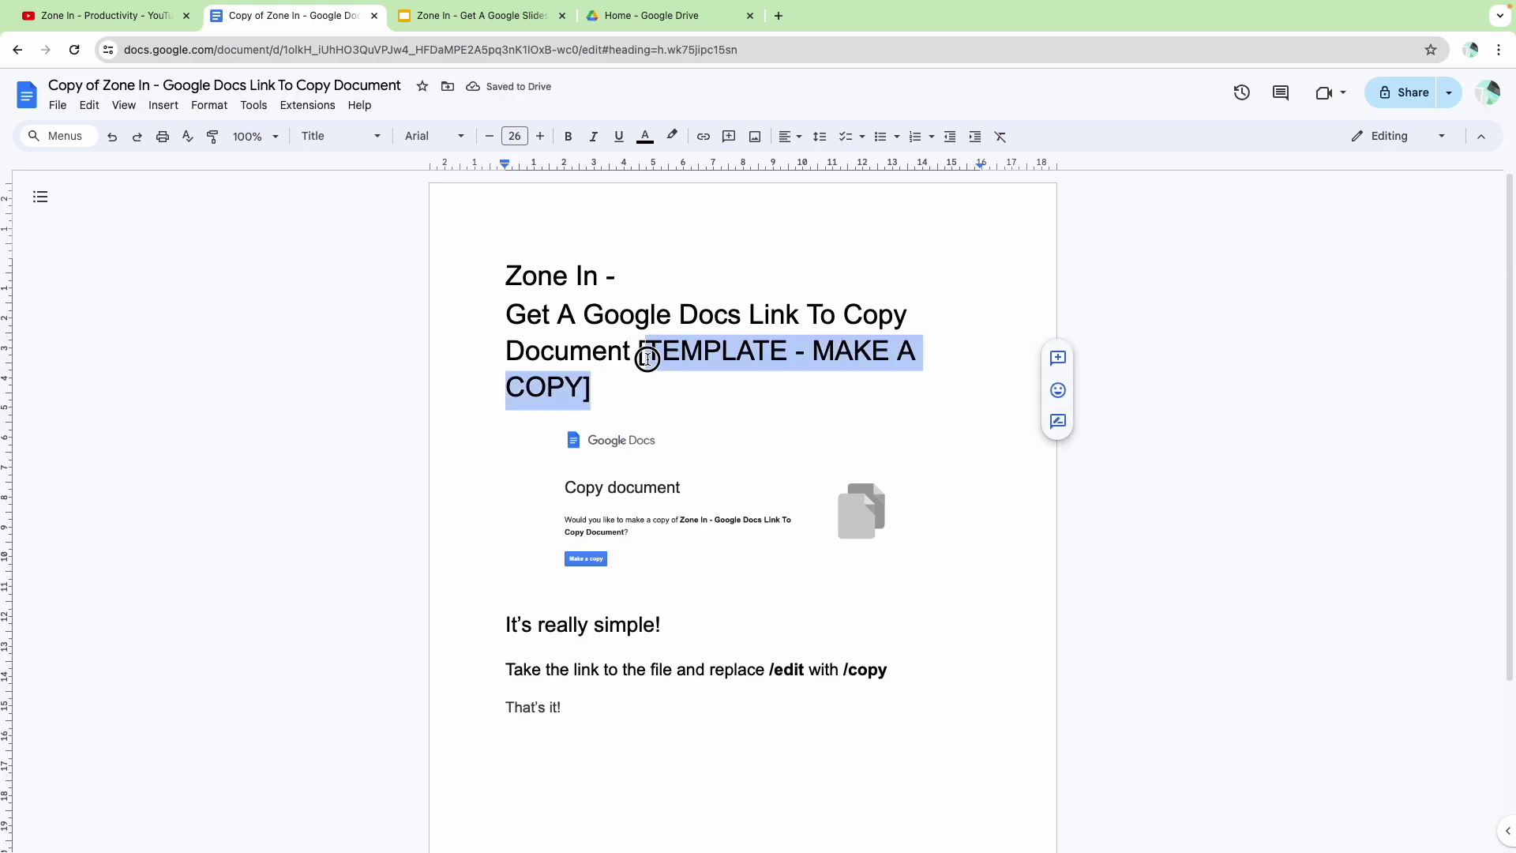
{"action": "key", "text": "BackSpace"}
{"action": "key", "text": "BackSpace"}
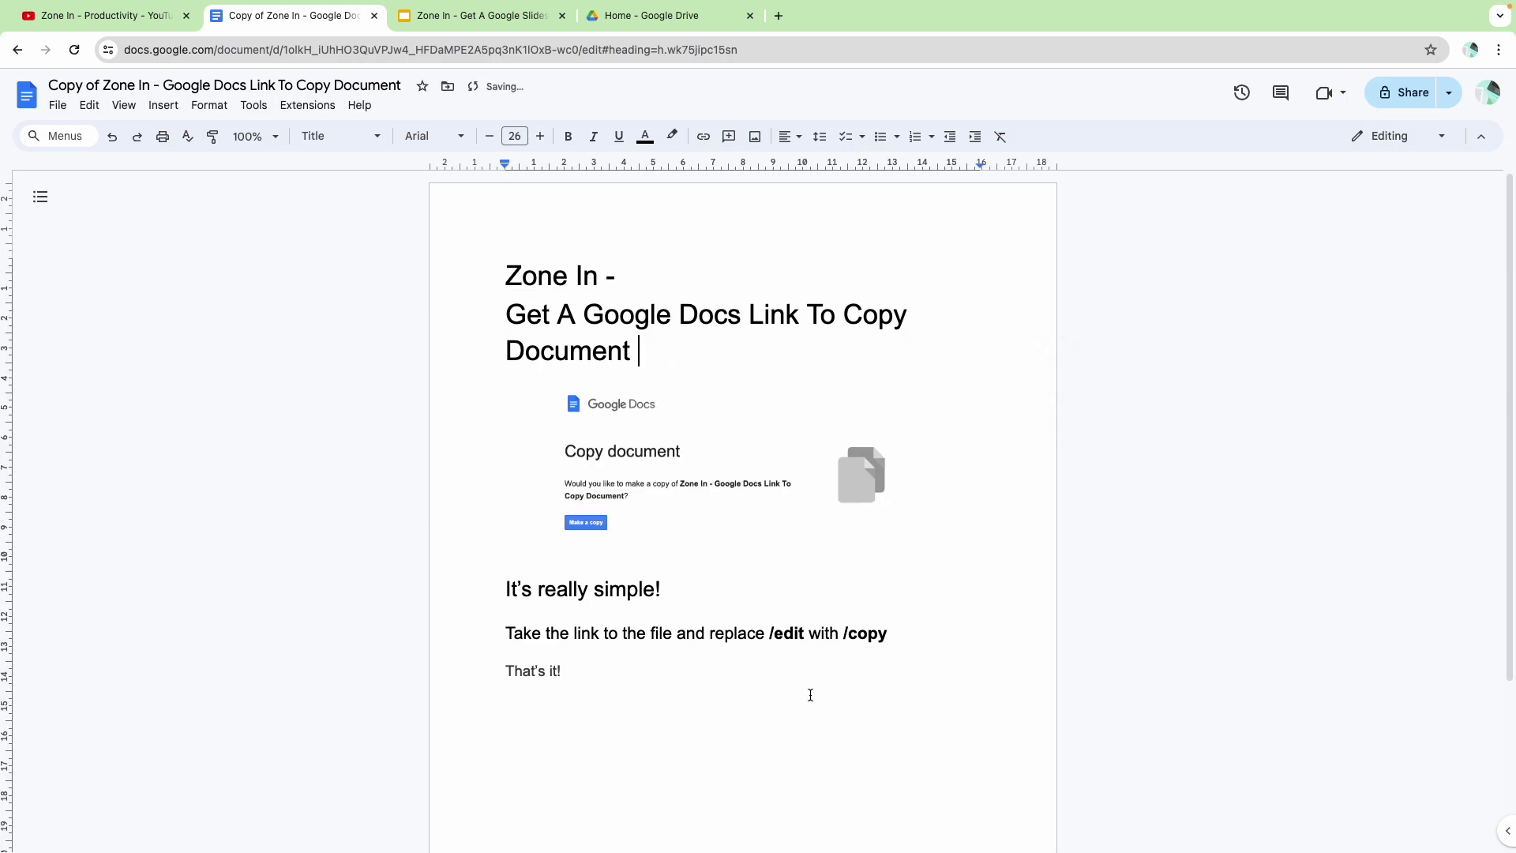
- Paste the original doc's /copy link on a new line below the /copy instruction, then go to the Slides deck
{"action": "left_click", "coordinate": [906, 635]}
{"action": "key", "text": "Return"}
{"action": "key", "text": "ctrl+v"}
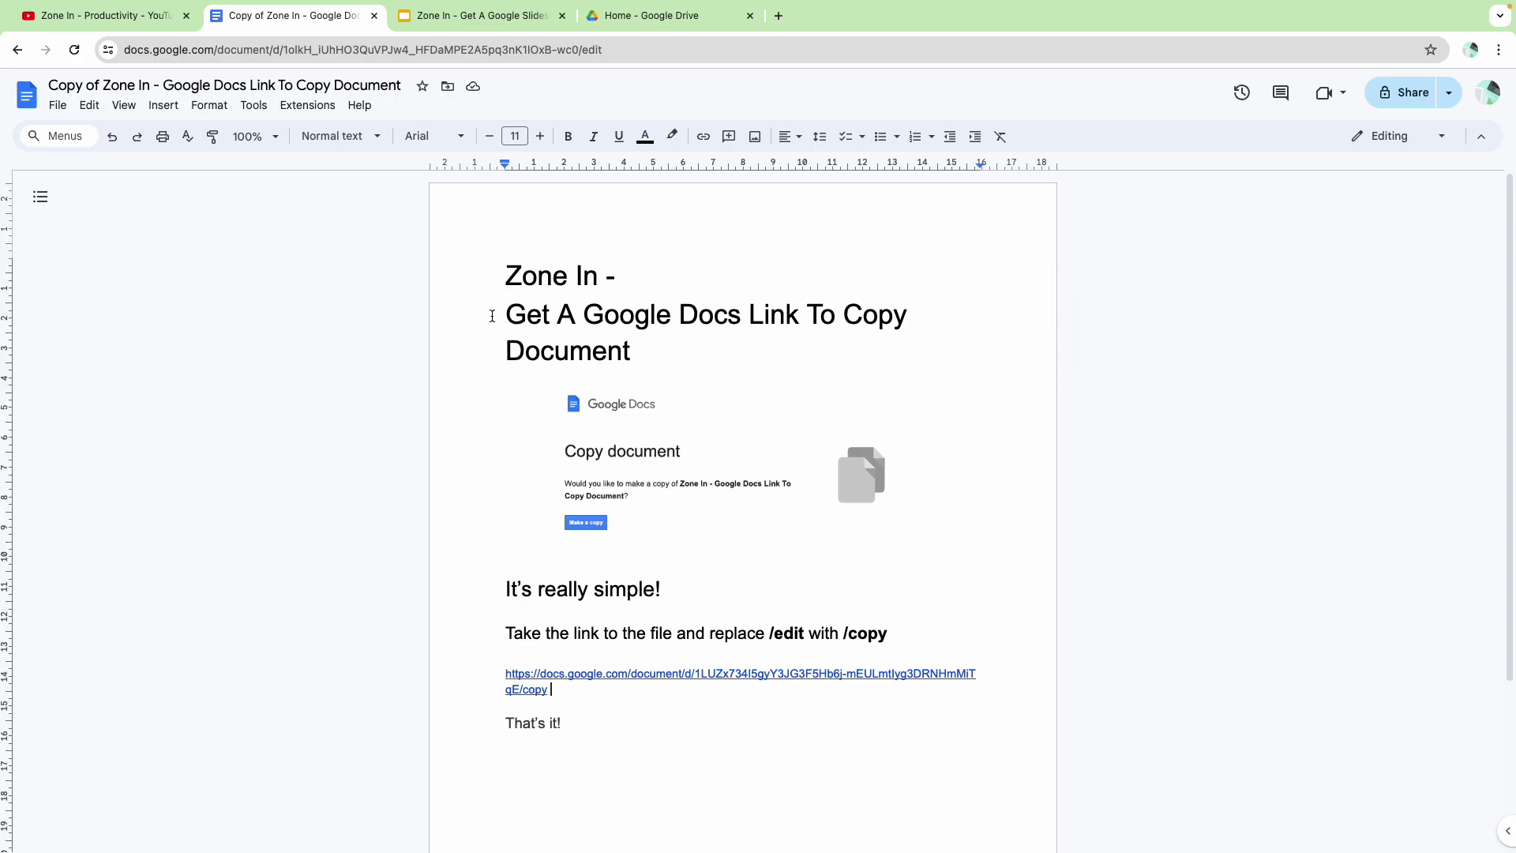
{"action": "left_click", "coordinate": [476, 20]}
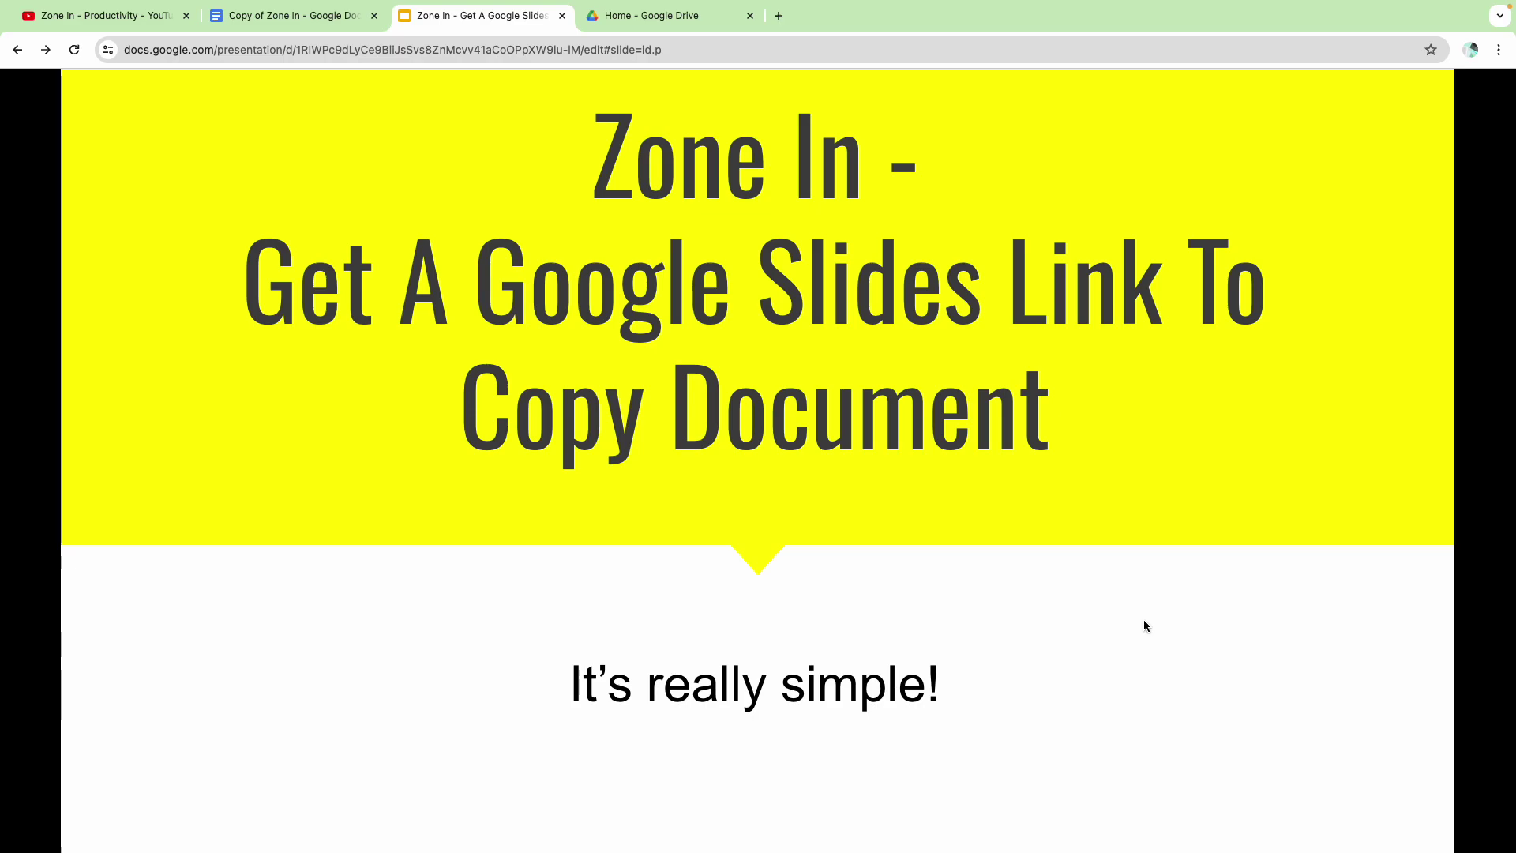
- Advance the slideshow past the Copy document slide to the final 'It's that simple!' slide
{"action": "left_click", "coordinate": [1210, 607]}
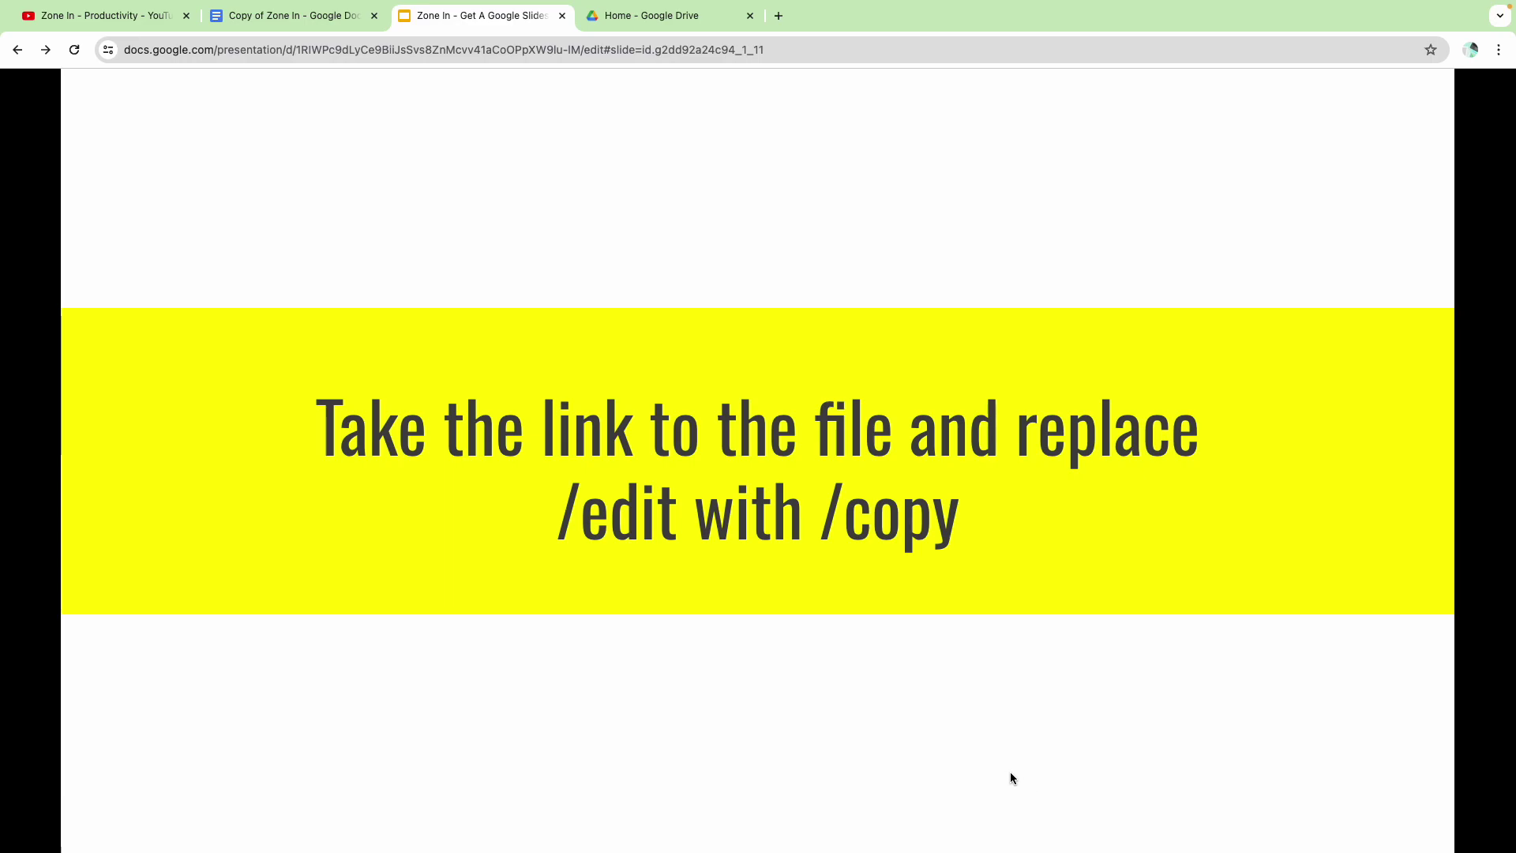
{"action": "left_click", "coordinate": [1025, 689]}
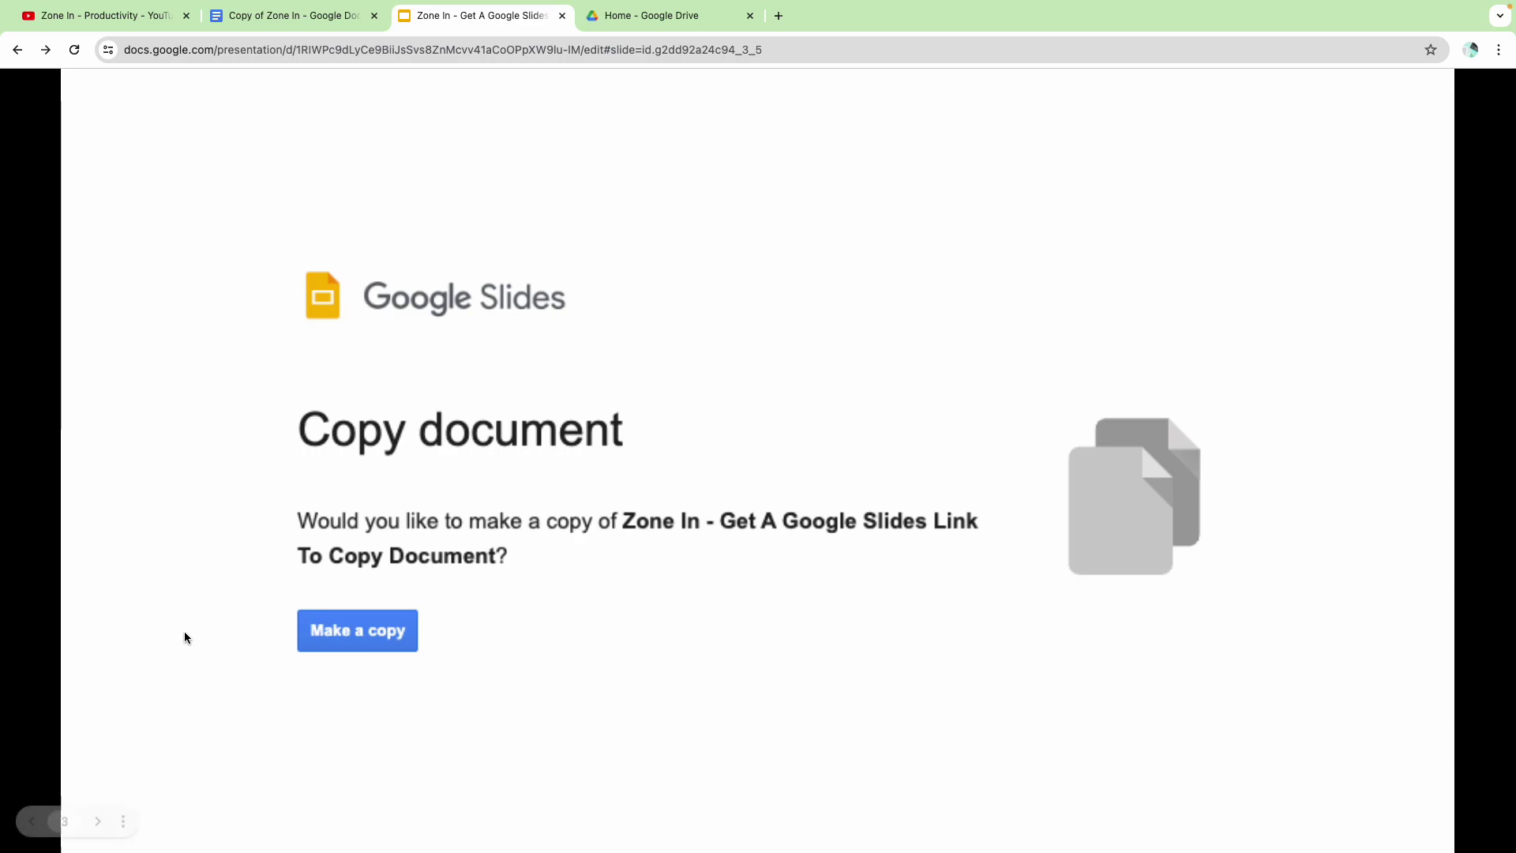
{"action": "left_click", "coordinate": [902, 658]}
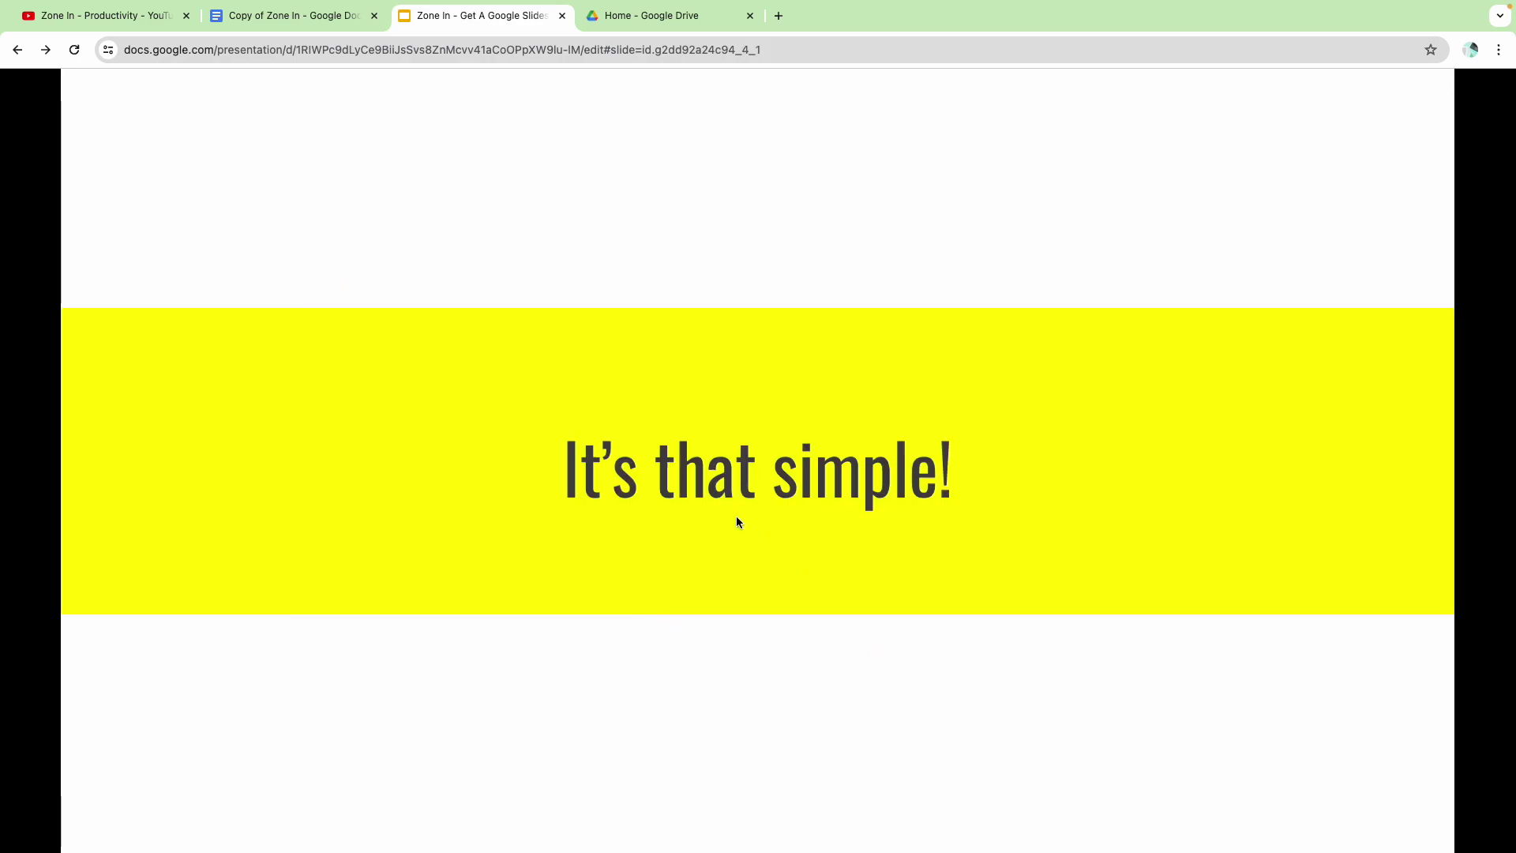
- Exit the slideshow and load the presentation URL with edit#slide=id.p replaced by copy
{"action": "key", "text": "Escape"}
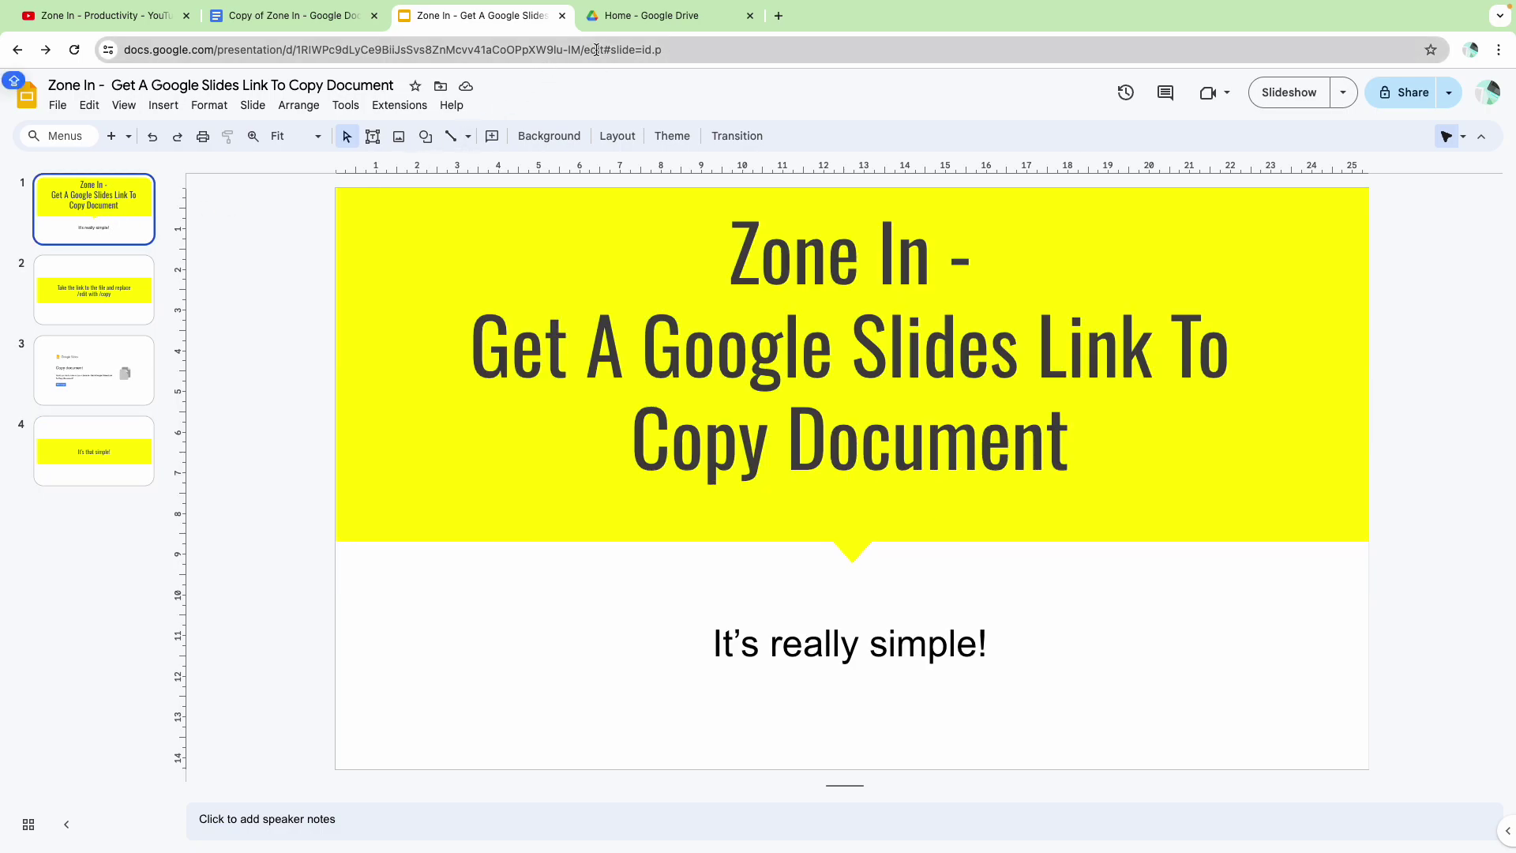
{"action": "left_click", "coordinate": [591, 53]}
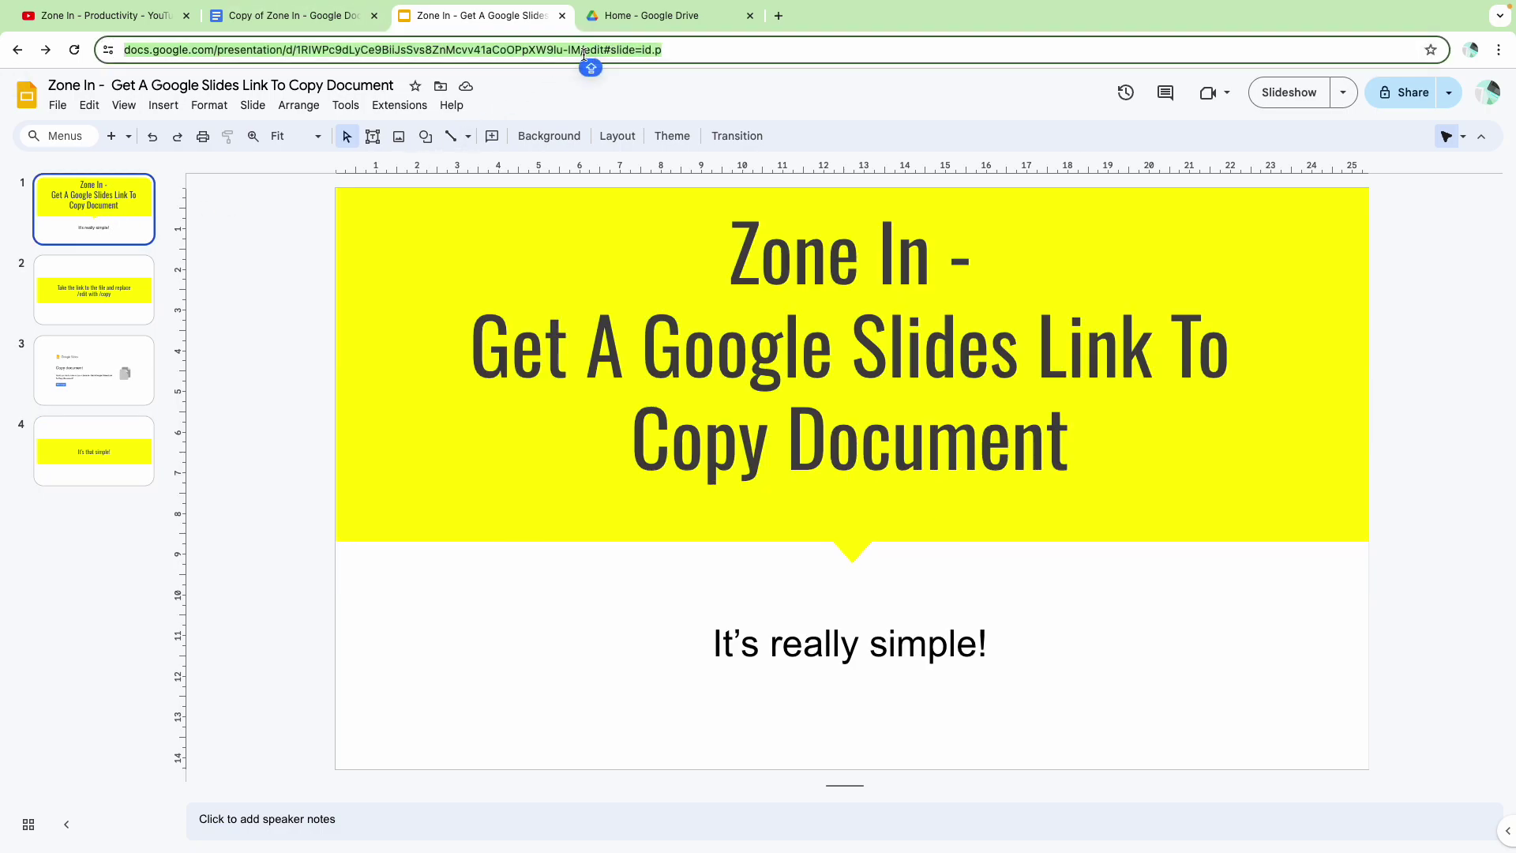
{"action": "left_click", "coordinate": [592, 53]}
{"action": "left_click", "coordinate": [622, 53]}
{"action": "left_click_drag", "start_coordinate": [623, 53], "coordinate": [795, 59]}
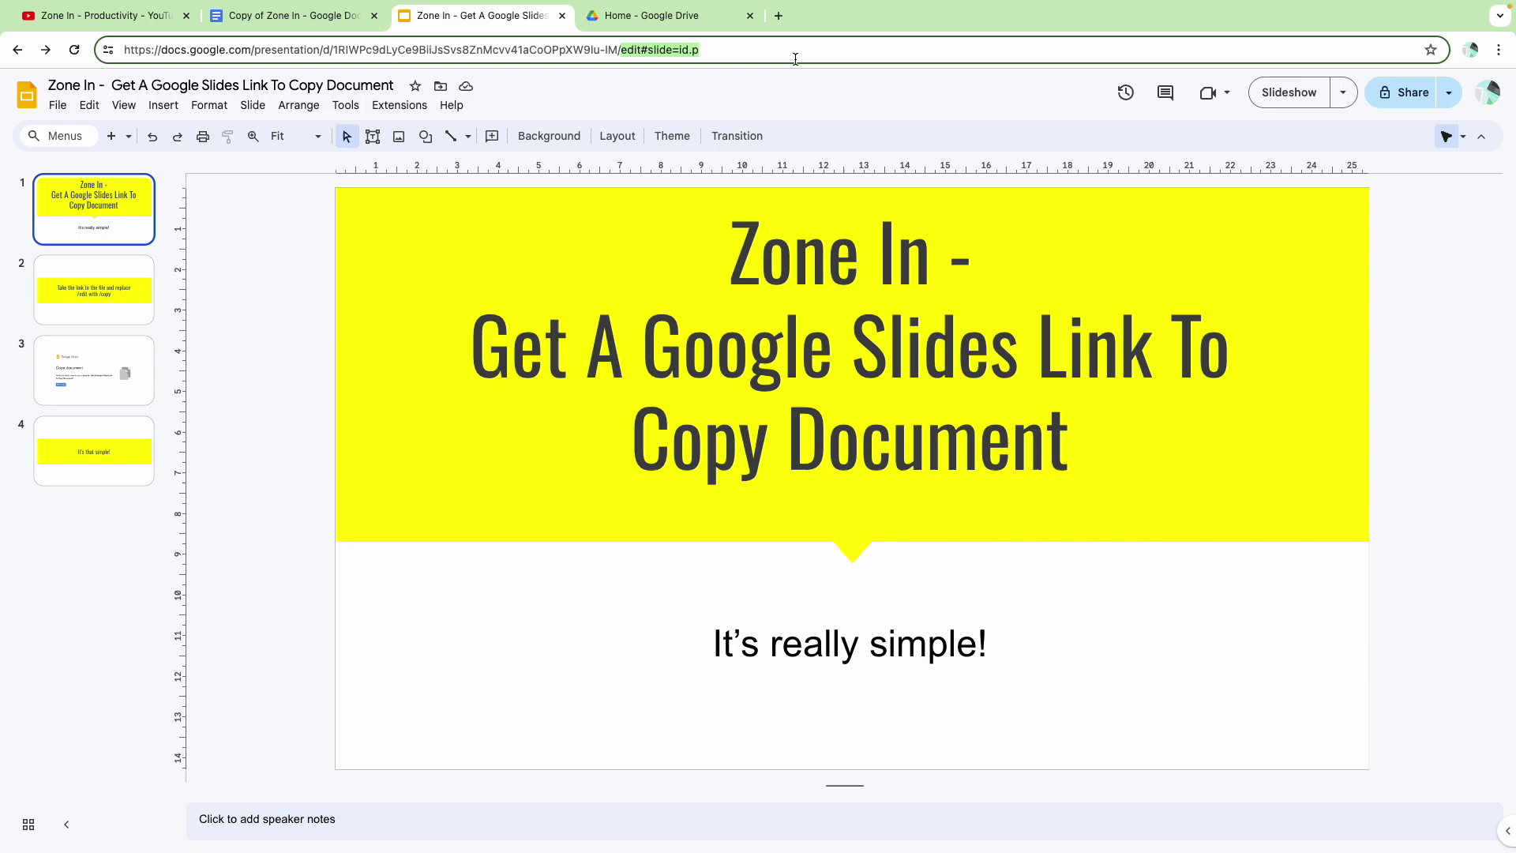
{"action": "type", "text": "Copy"}
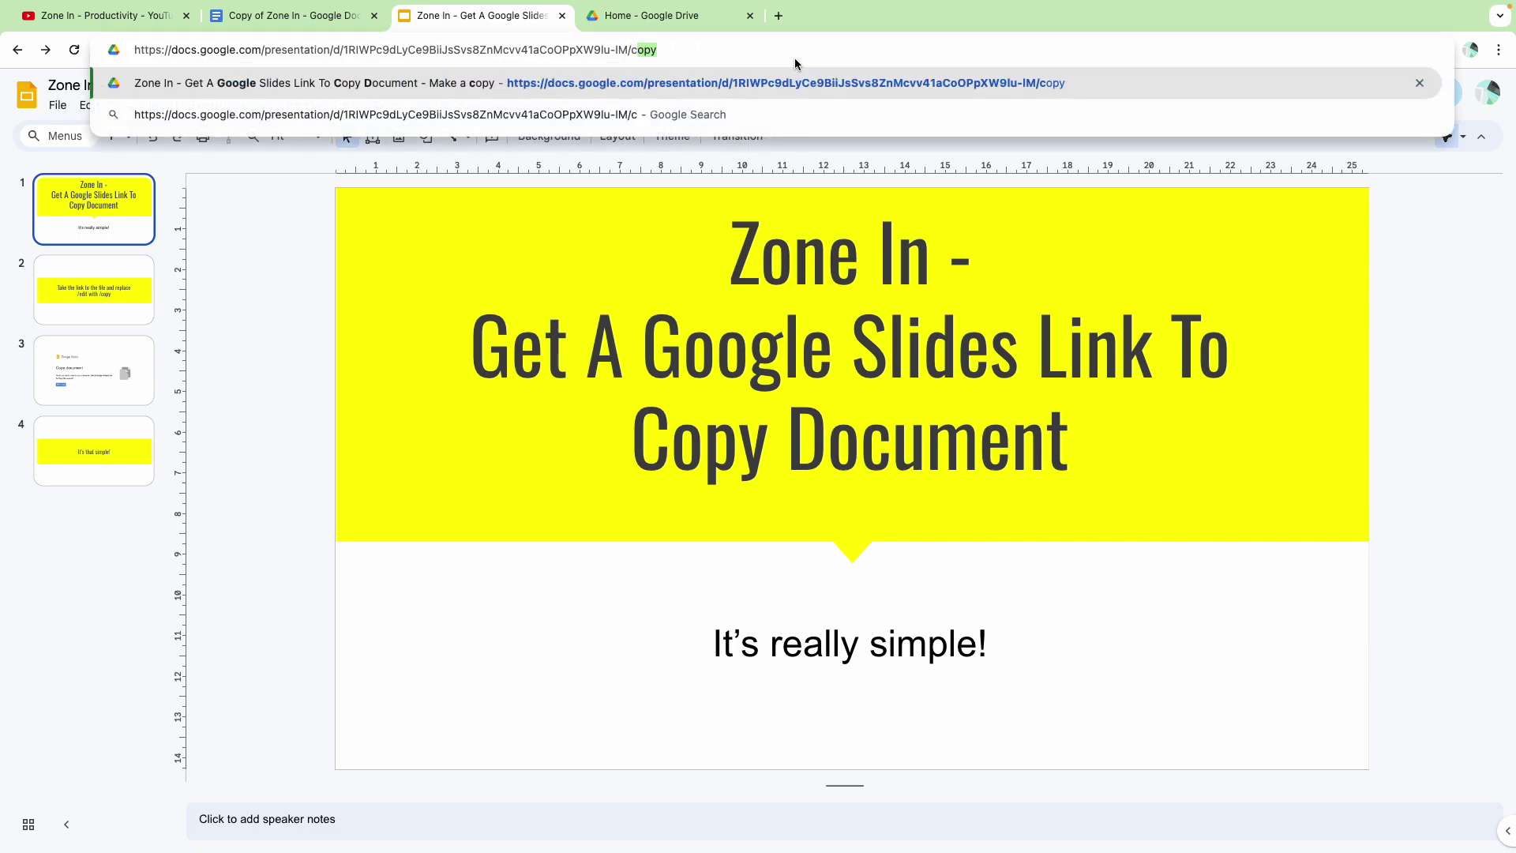
{"action": "key", "text": "ctrl+a"}
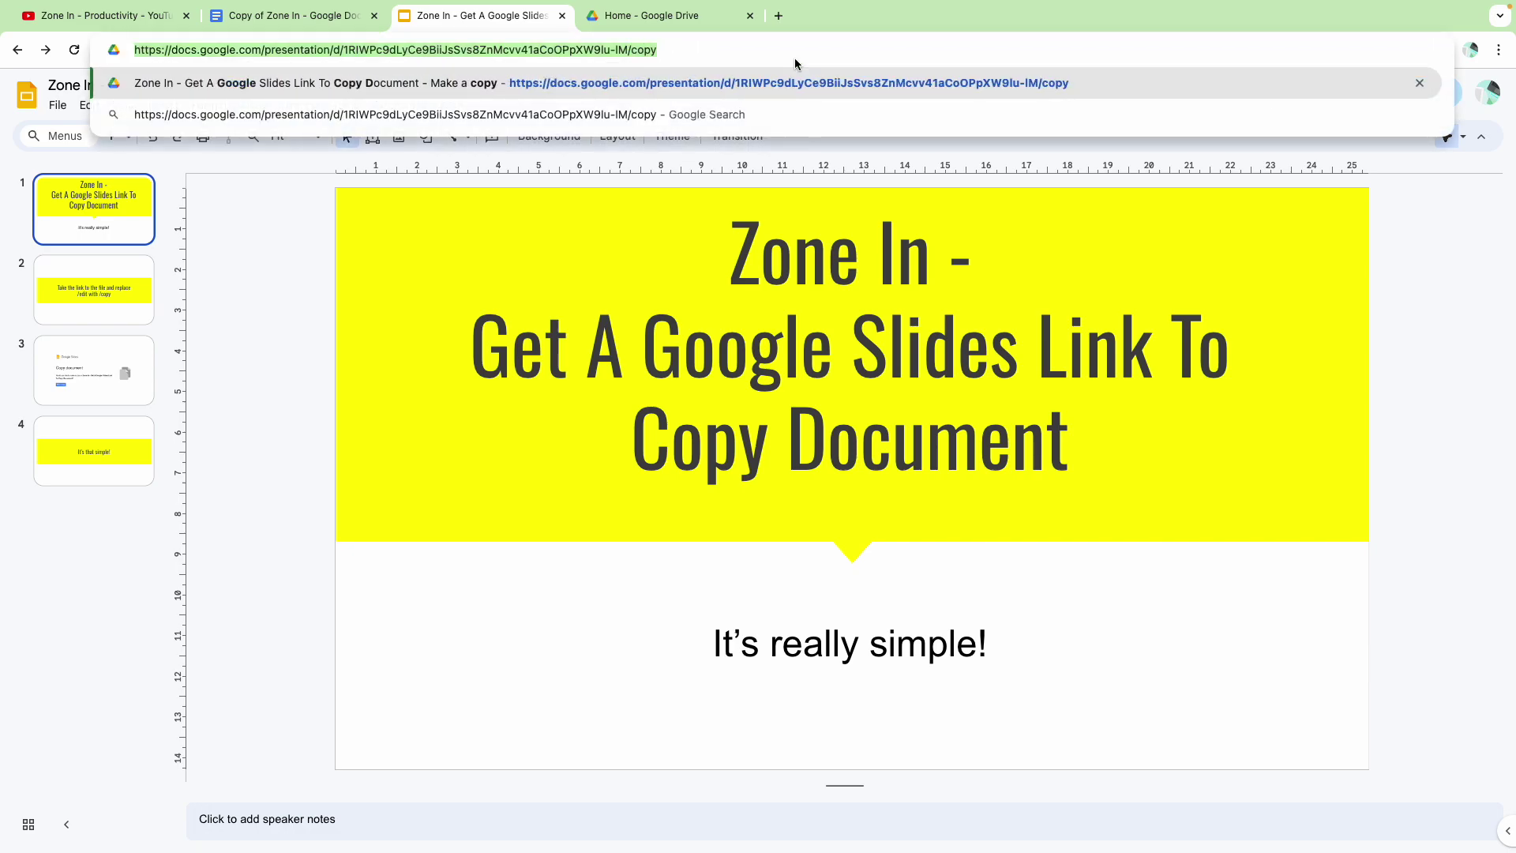
{"action": "key", "text": "Return"}
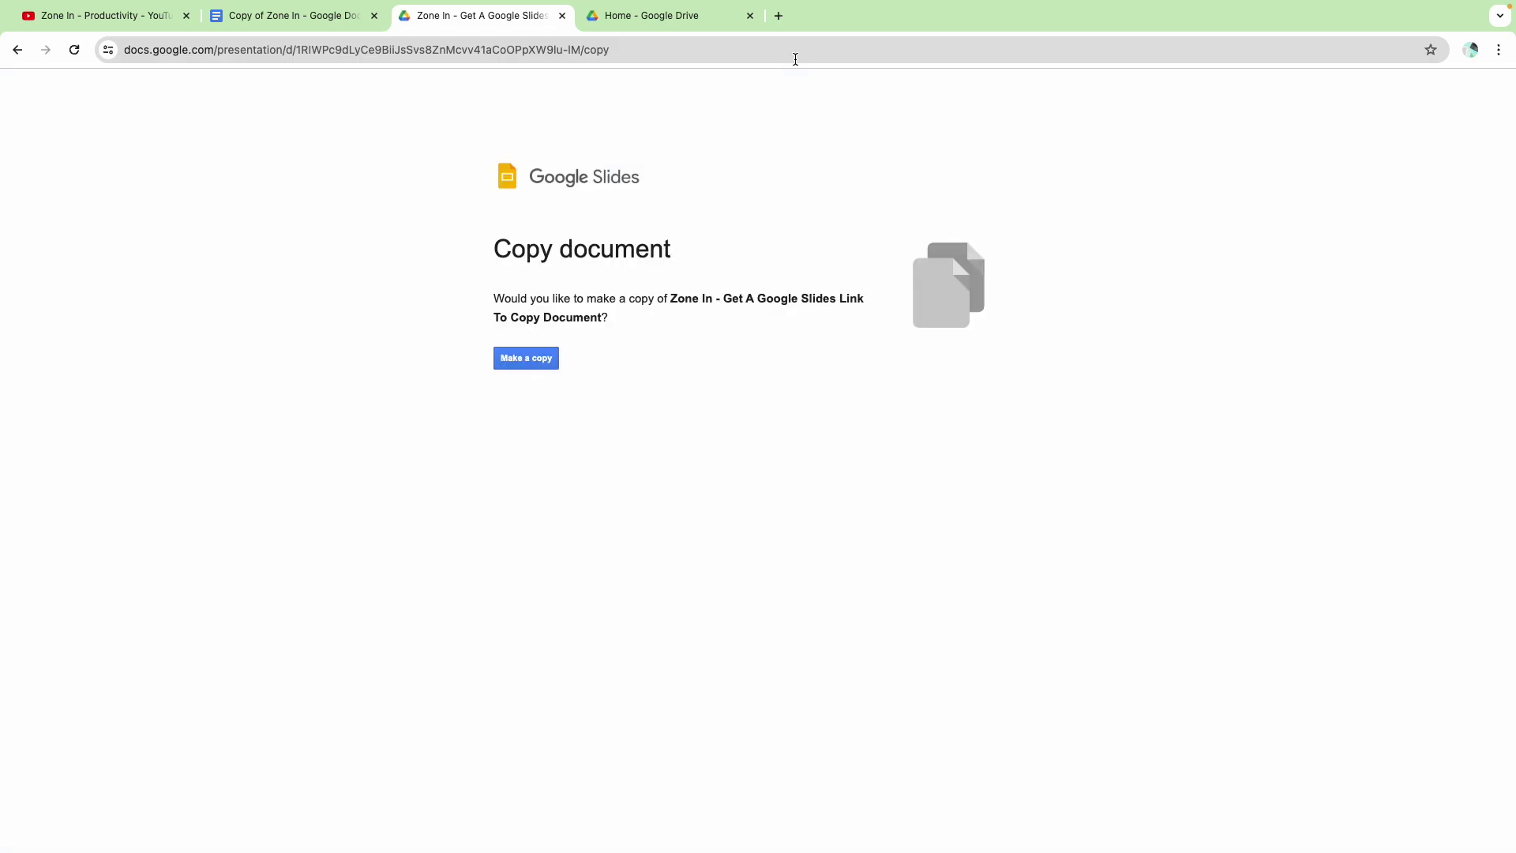
- Make a copy of the presentation, then open and dismiss its File menu
{"action": "left_click", "coordinate": [527, 360]}
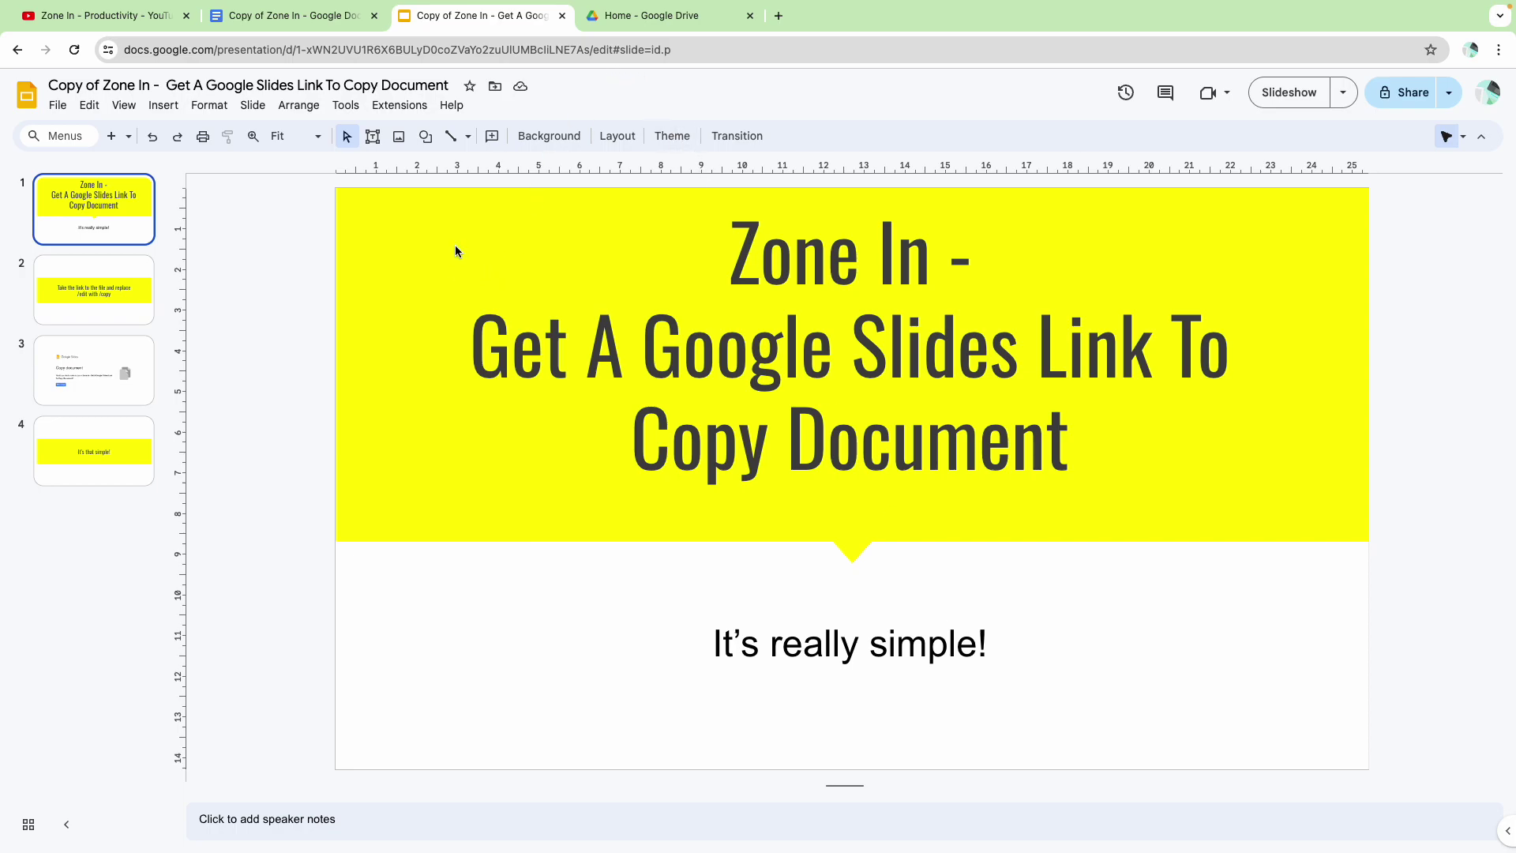
{"action": "left_click", "coordinate": [57, 105]}
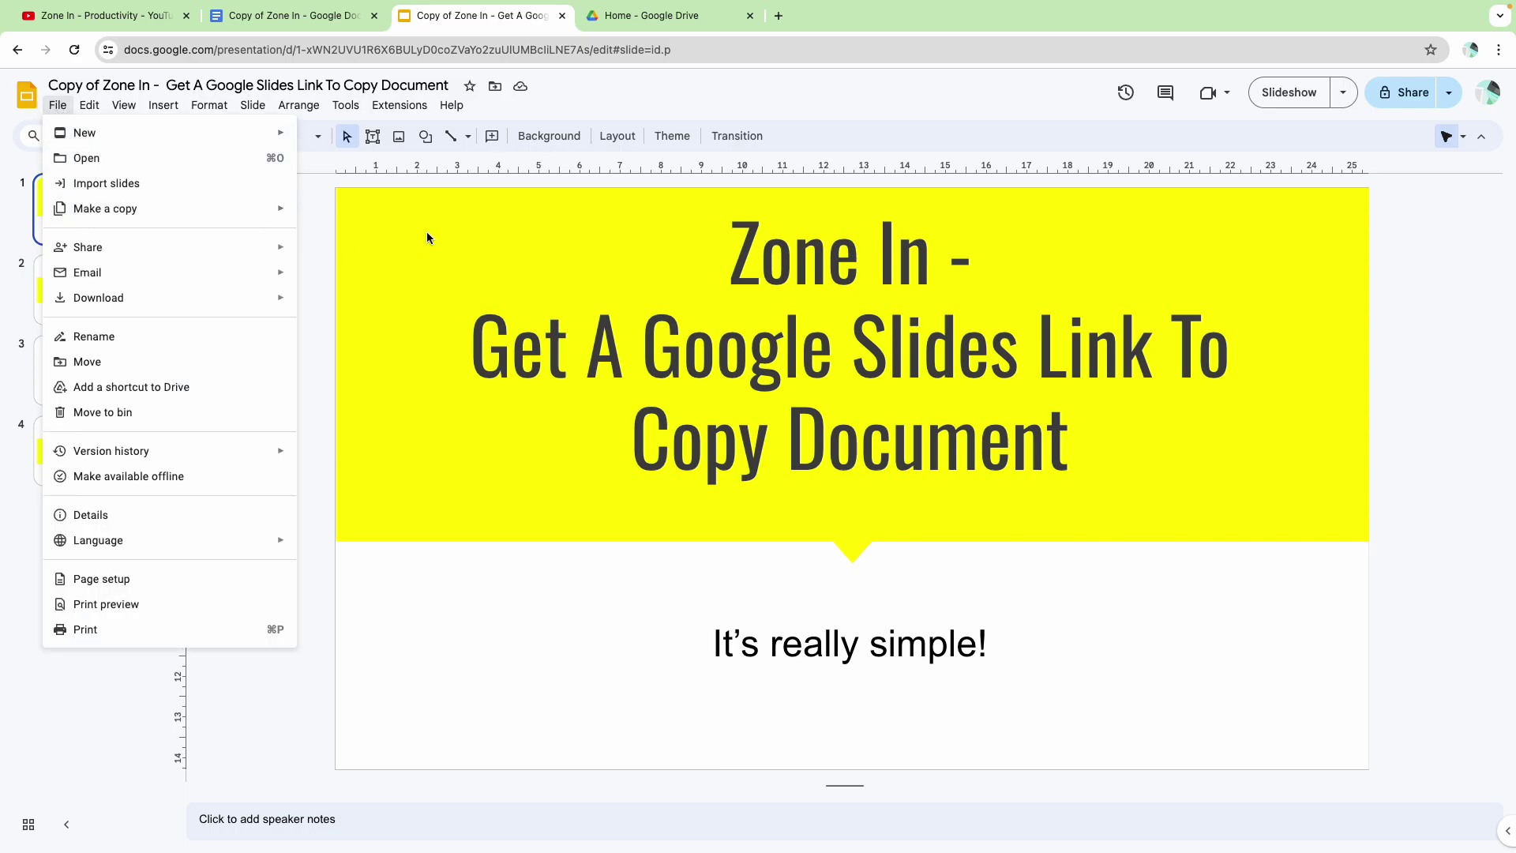
{"action": "left_click", "coordinate": [968, 652]}
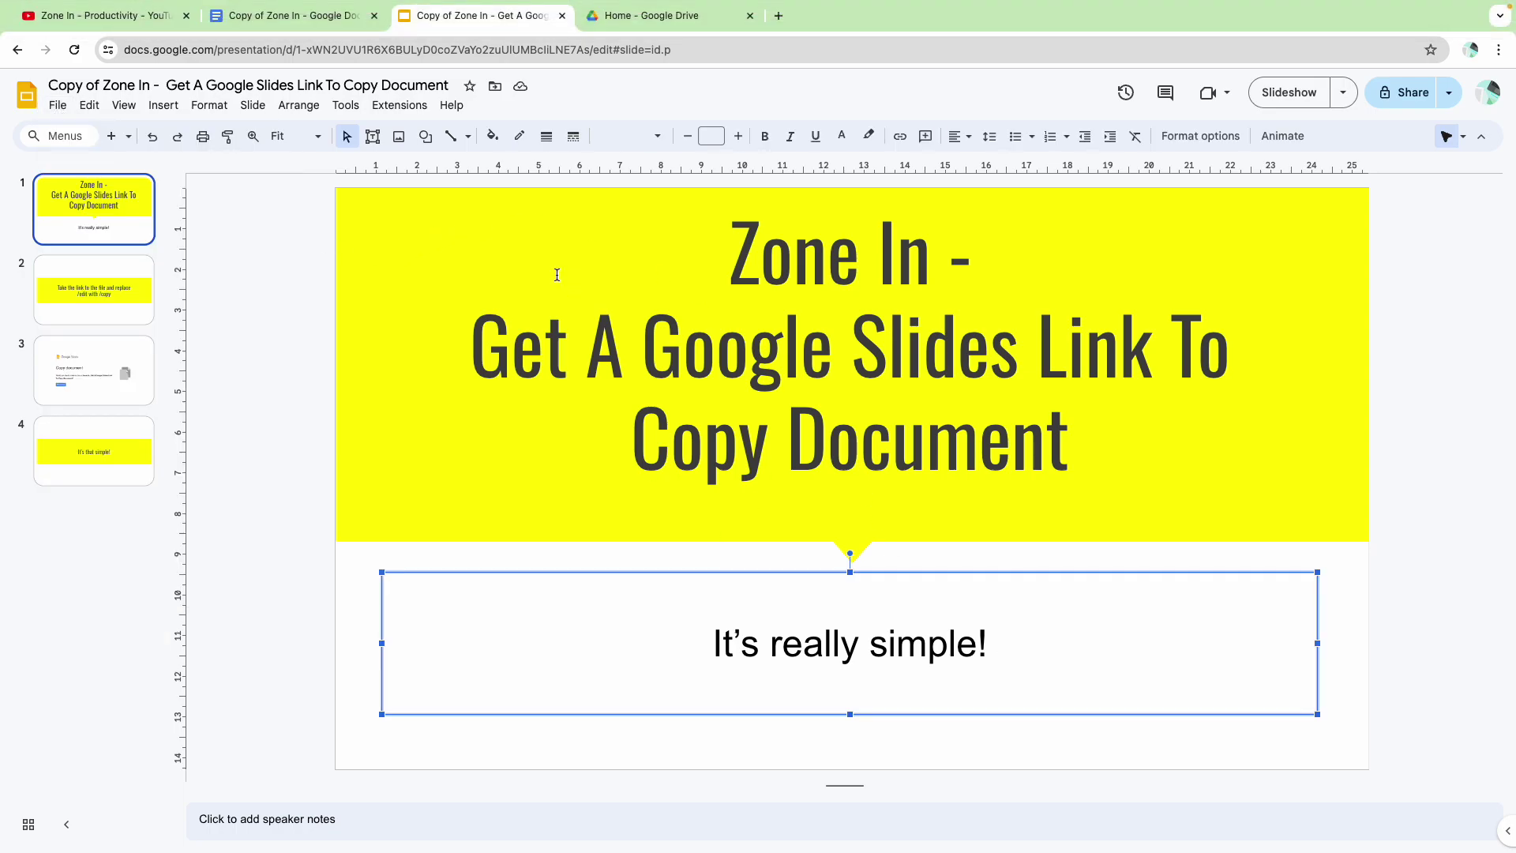
- In Drive, create a new Google Sheets spreadsheet from the Schedule template via New
{"action": "left_click", "coordinate": [612, 16]}
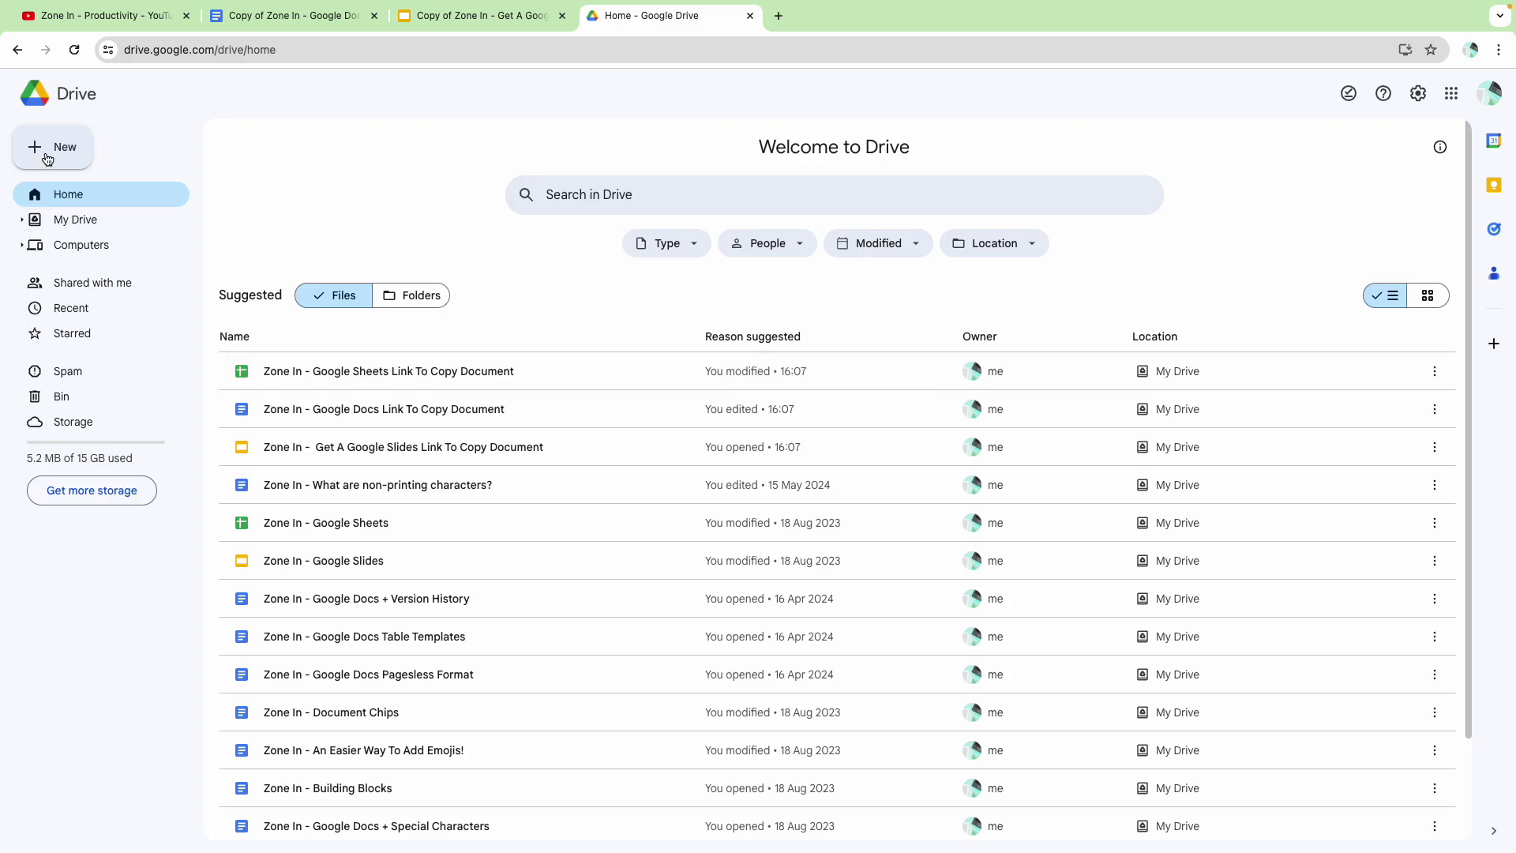
{"action": "left_click", "coordinate": [47, 159]}
{"action": "mouse_move", "coordinate": [257, 271]}
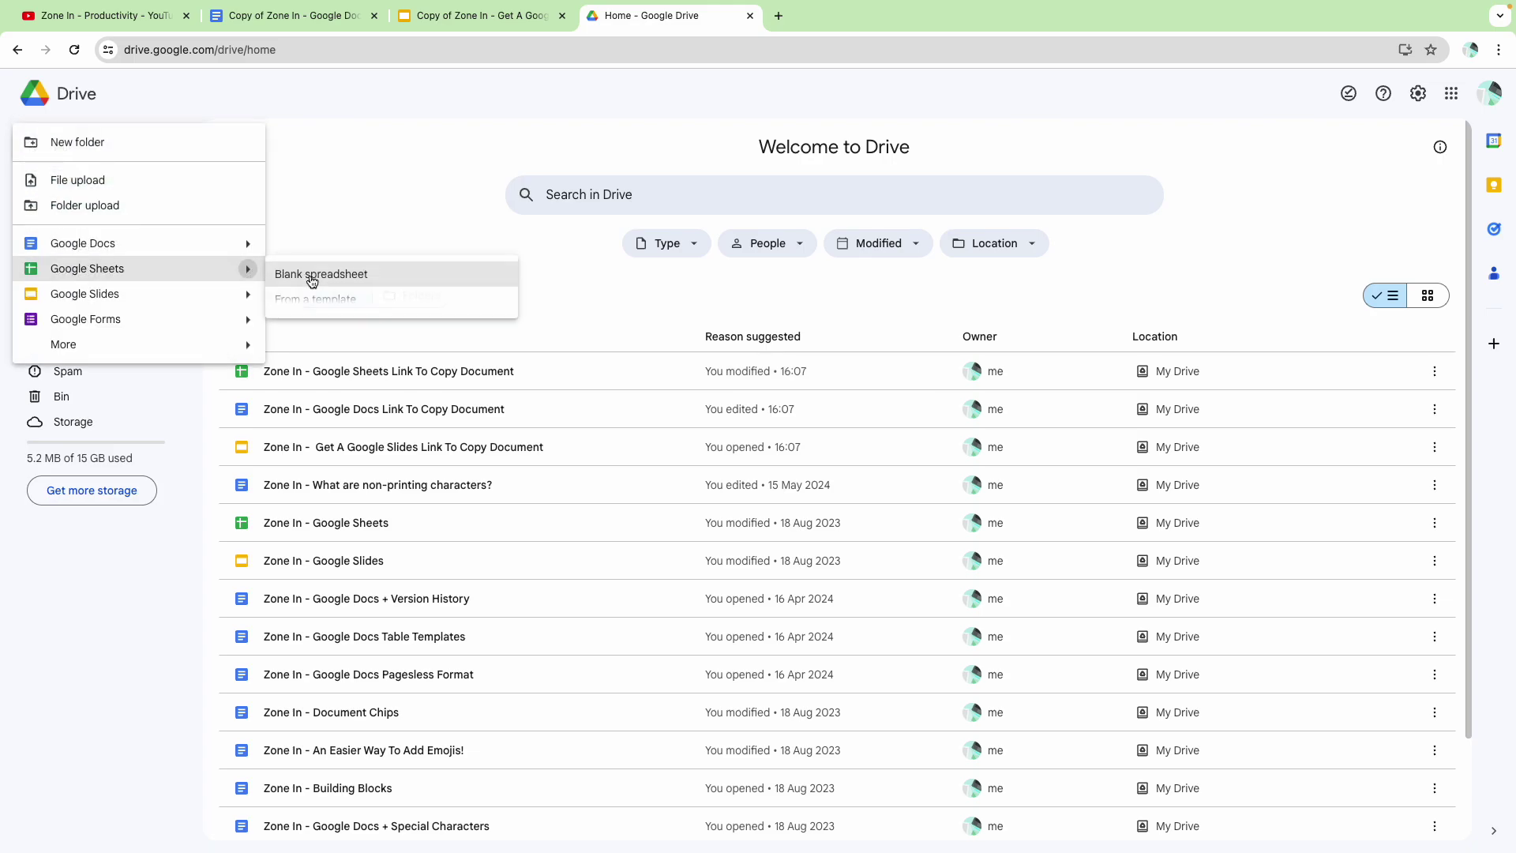
{"action": "left_click", "coordinate": [345, 298]}
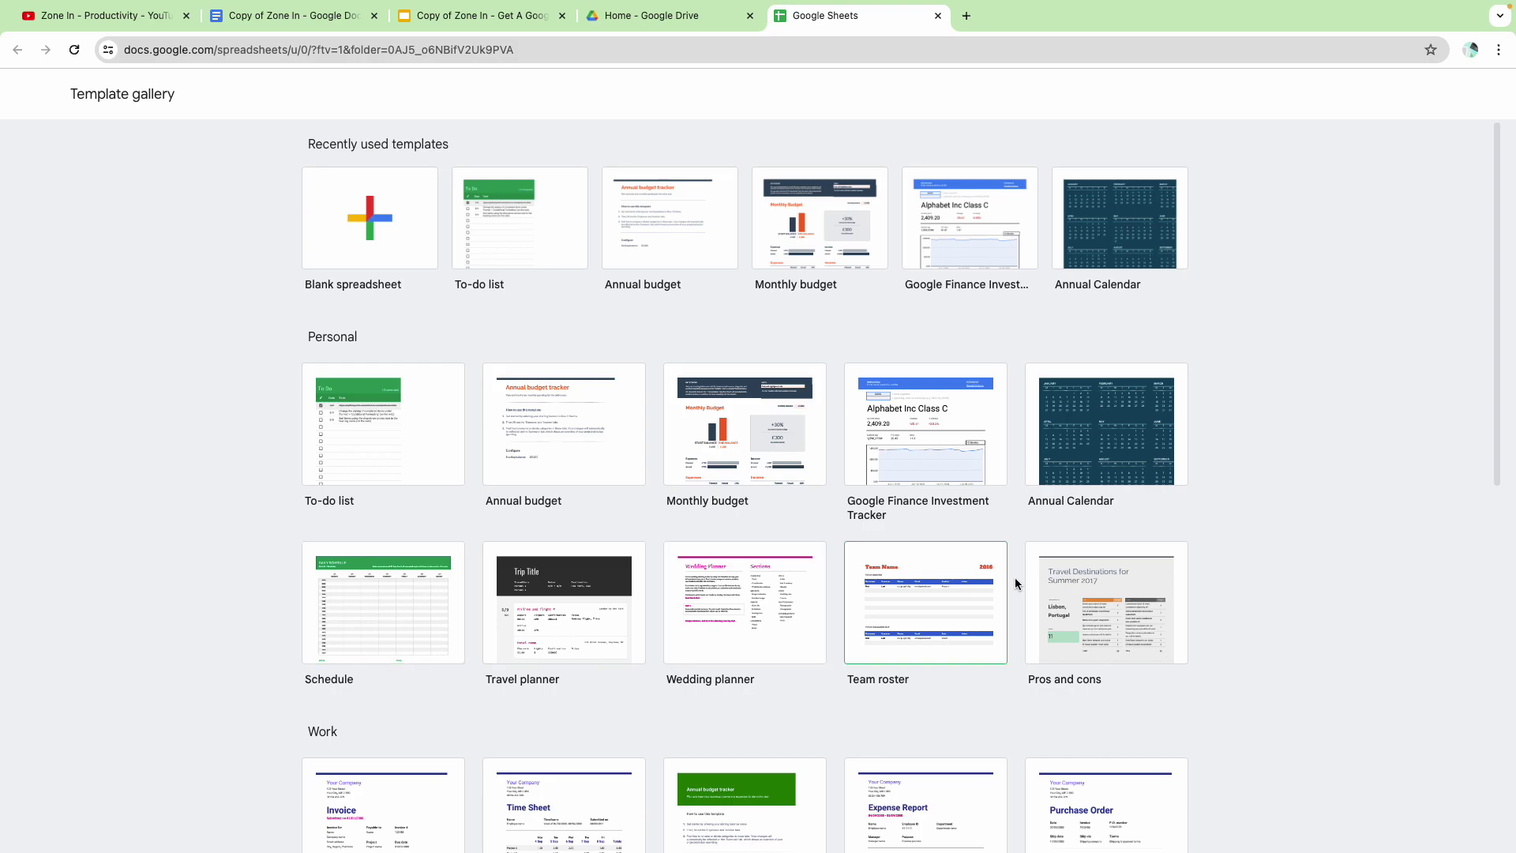
{"action": "left_click", "coordinate": [372, 581]}
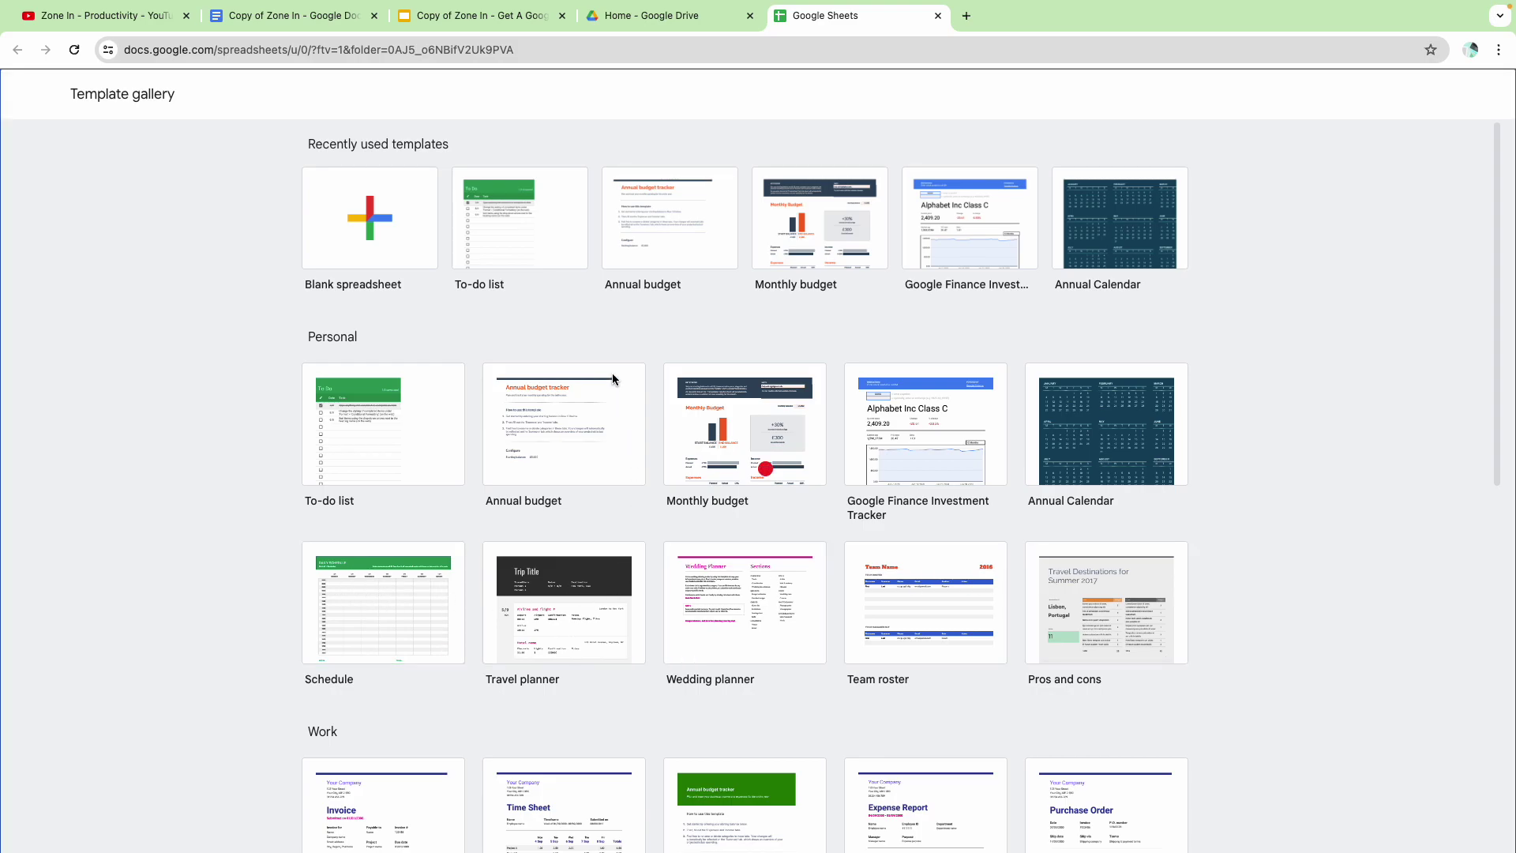
{"action": "left_click", "coordinate": [375, 586]}
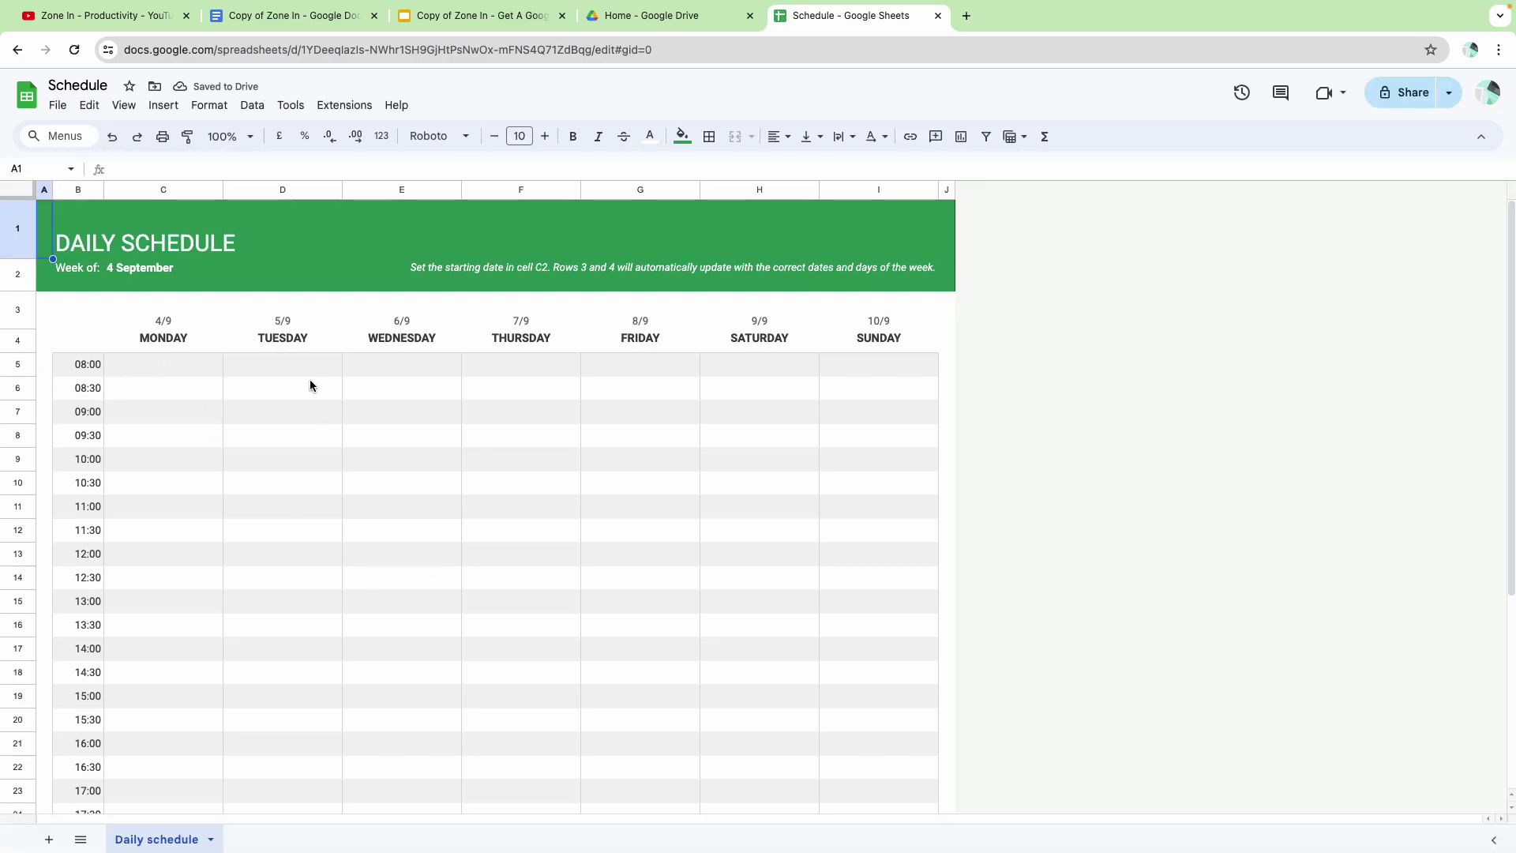
- Swap edit#gid=0 for copy in the Schedule sheet's URL, then return to the Copy of Zone In deck
{"action": "left_click_drag", "start_coordinate": [306, 365], "coordinate": [286, 458]}
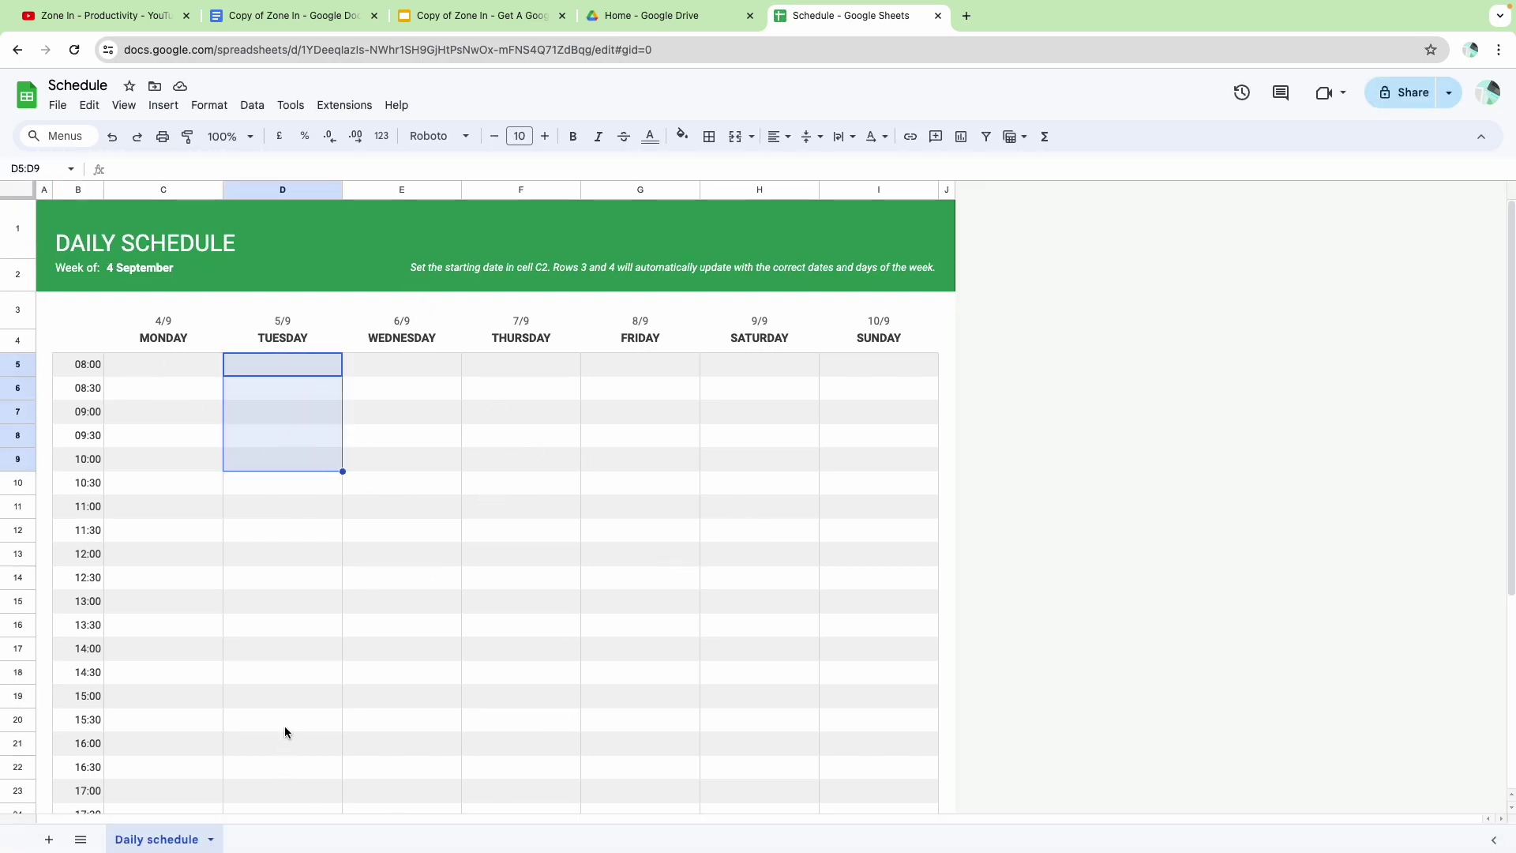
{"action": "left_click", "coordinate": [159, 418]}
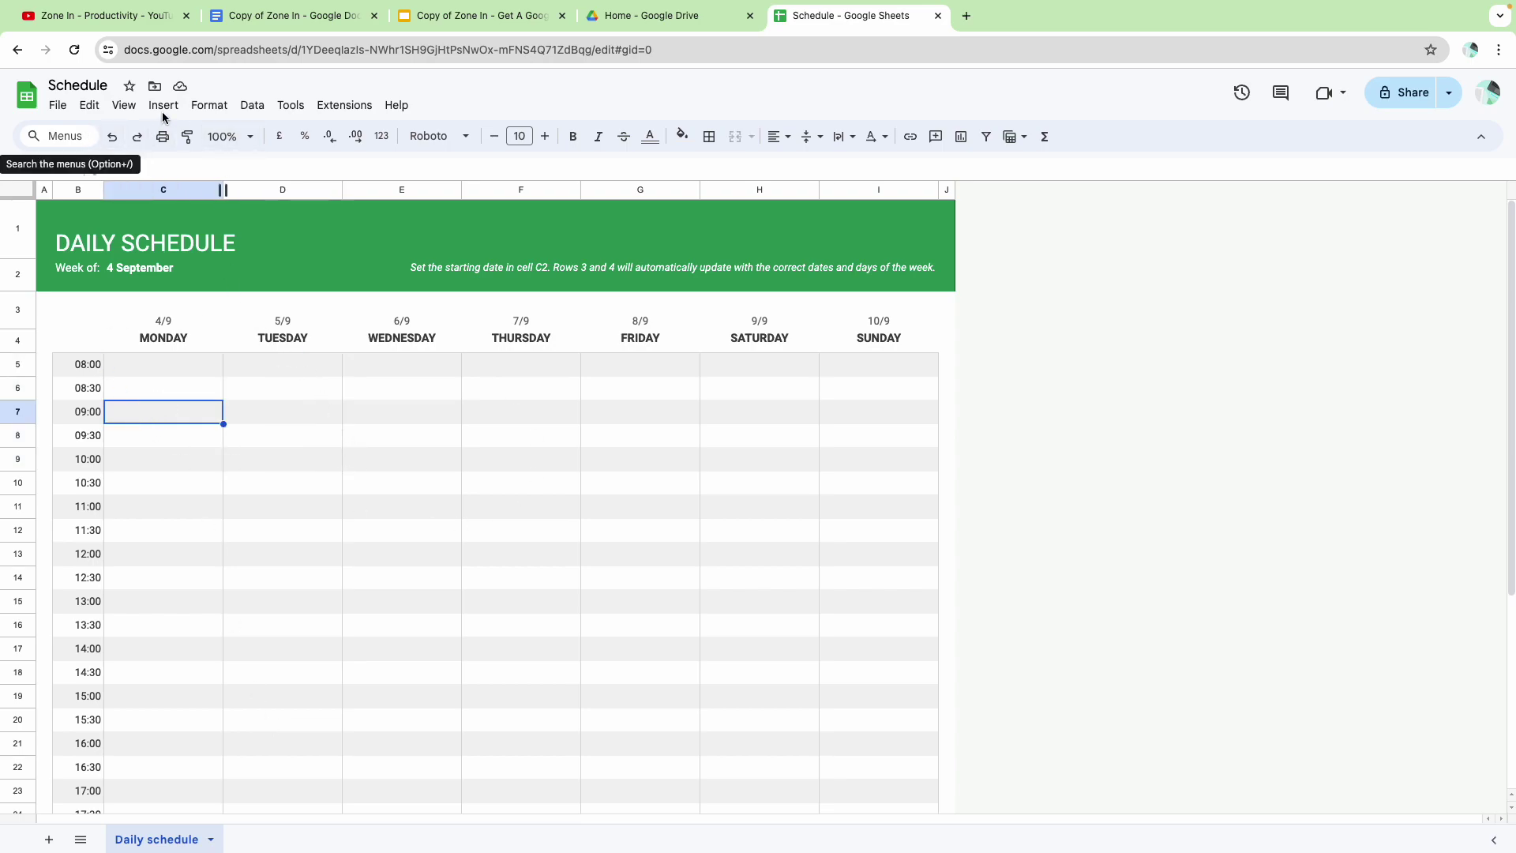
{"action": "left_click", "coordinate": [592, 51]}
{"action": "left_click", "coordinate": [653, 51]}
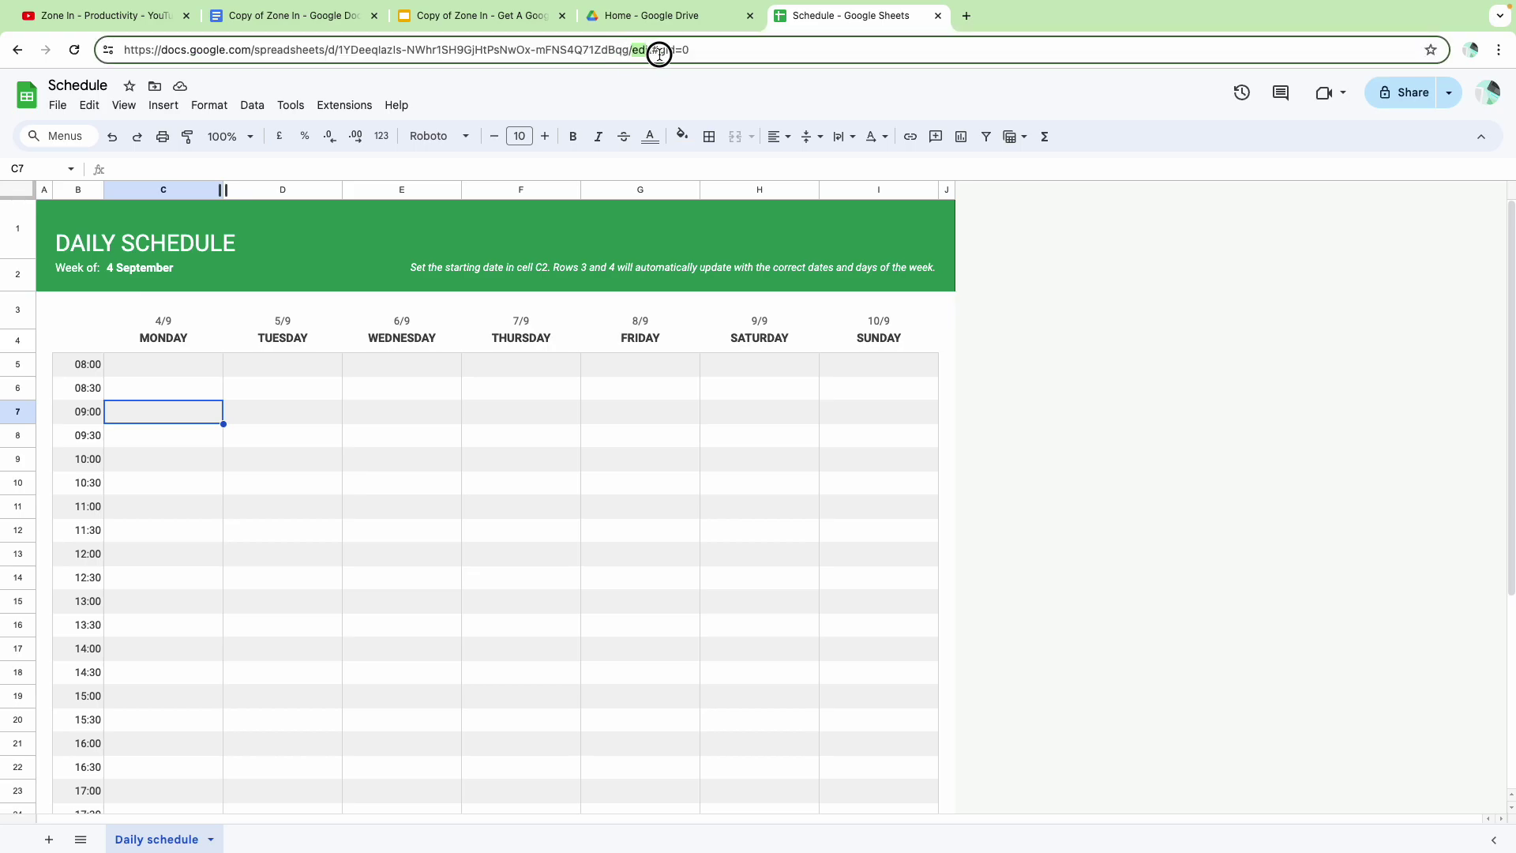
{"action": "left_click_drag", "start_coordinate": [659, 54], "coordinate": [764, 68]}
{"action": "type", "text": "copy"}
{"action": "key", "text": "Return"}
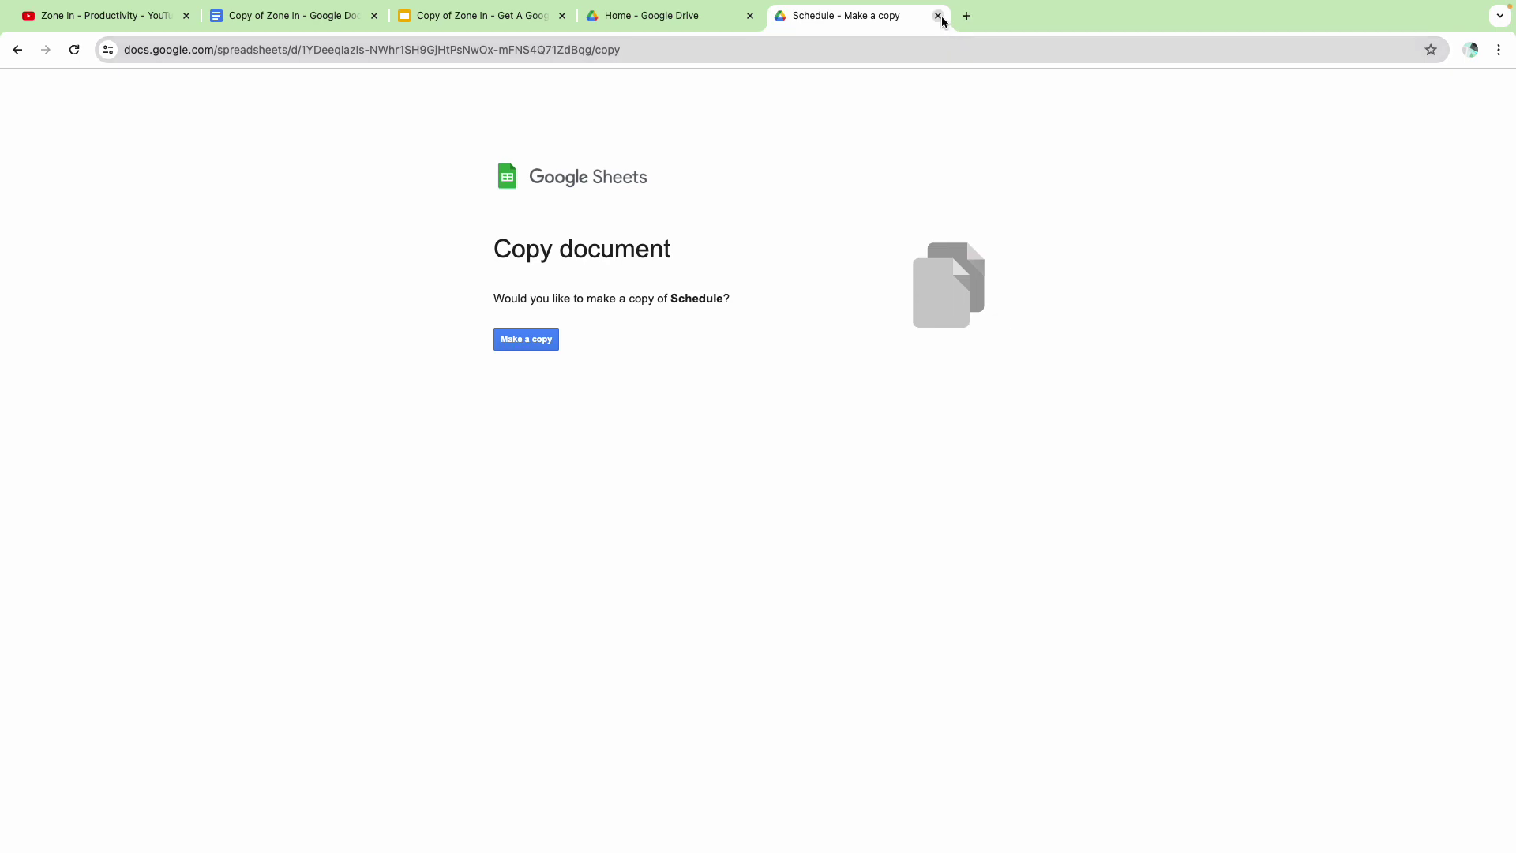
{"action": "left_click", "coordinate": [525, 27]}
{"action": "mouse_move", "coordinate": [390, 6]}
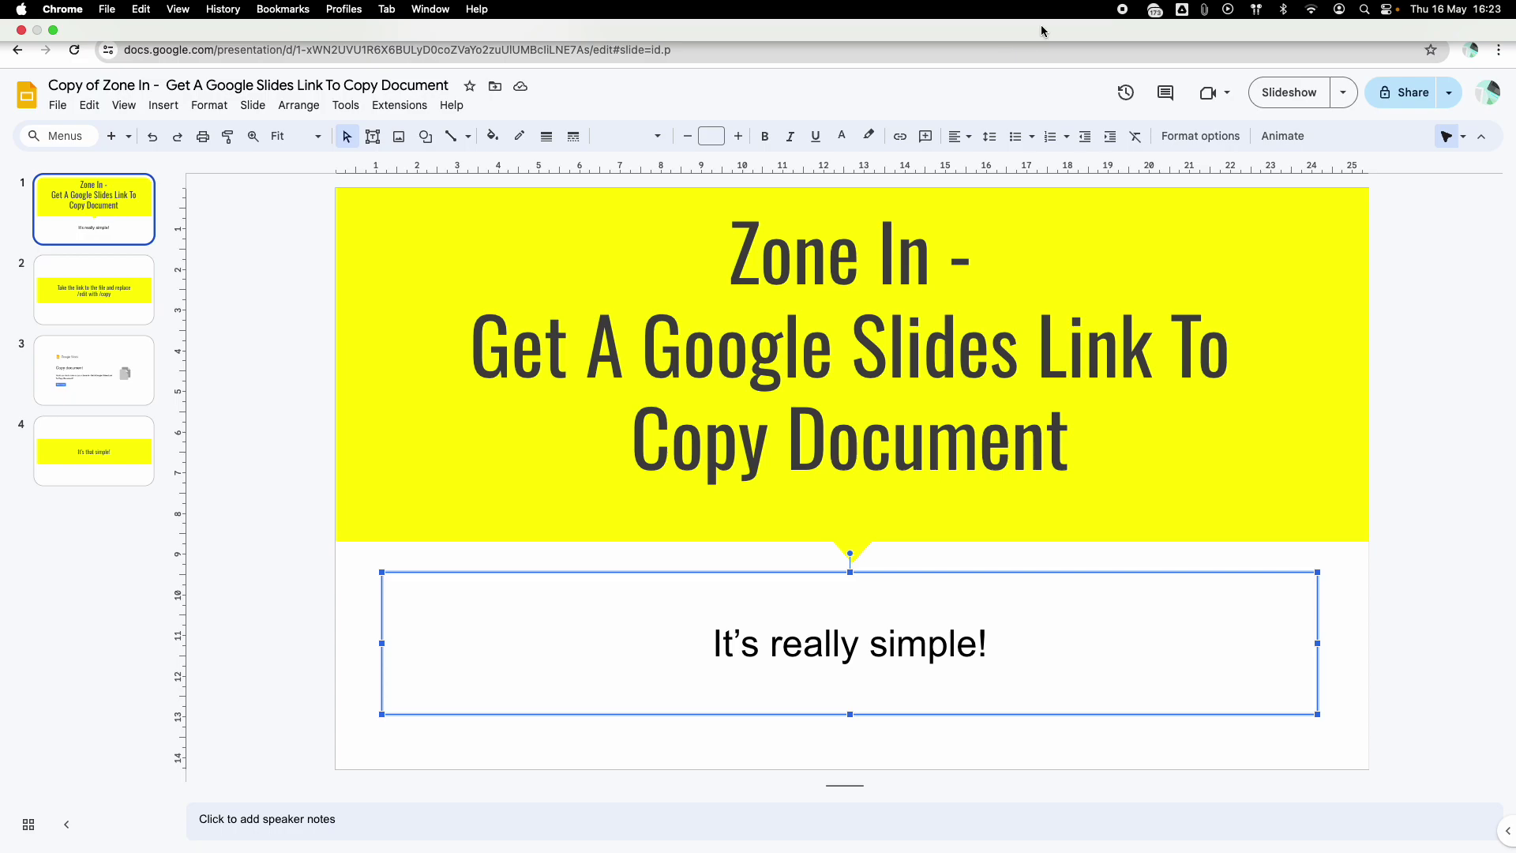